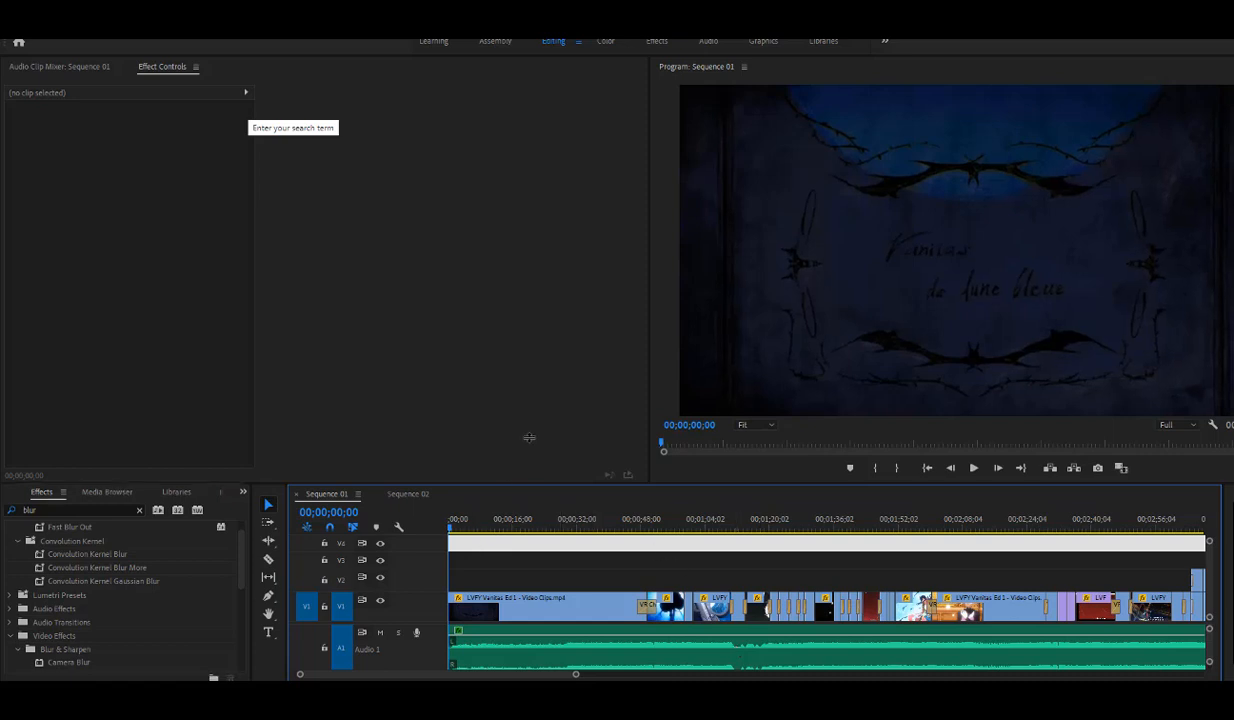
- Enlarge the timeline area and move the long white clip from track V4 down to V2
left_click_drag(529, 437, 255, 379)
left_click(978, 366)
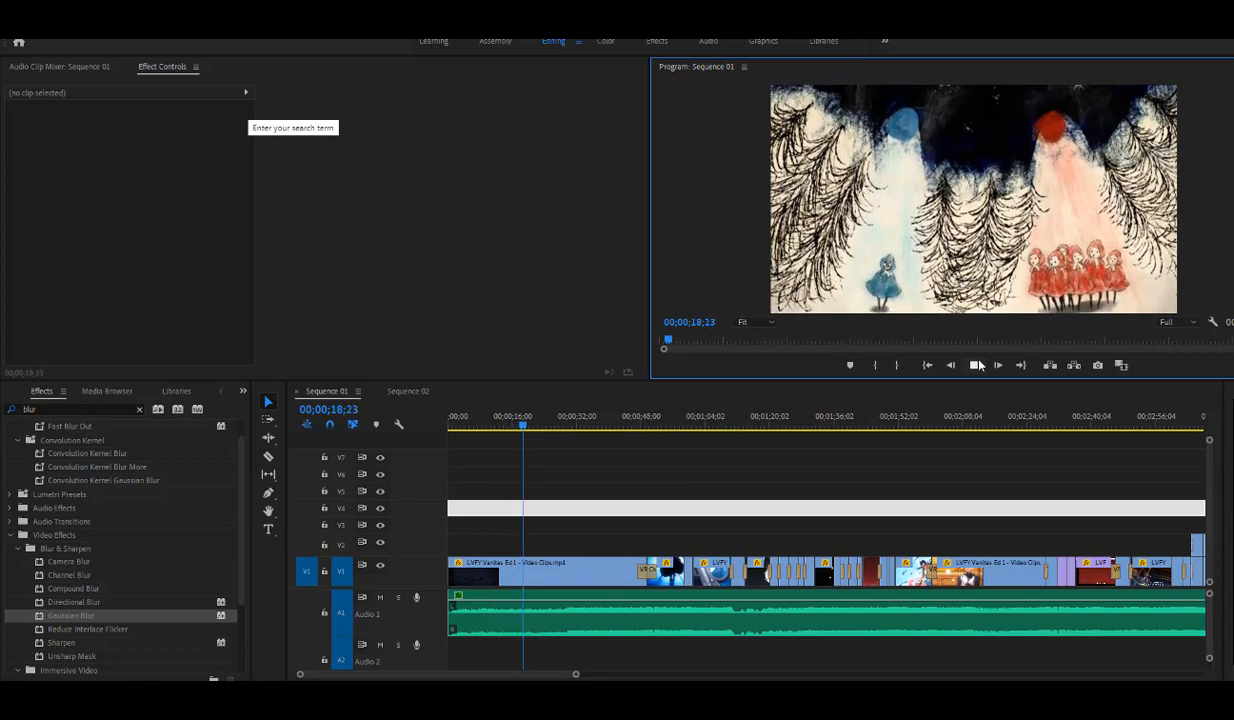
left_click(602, 545)
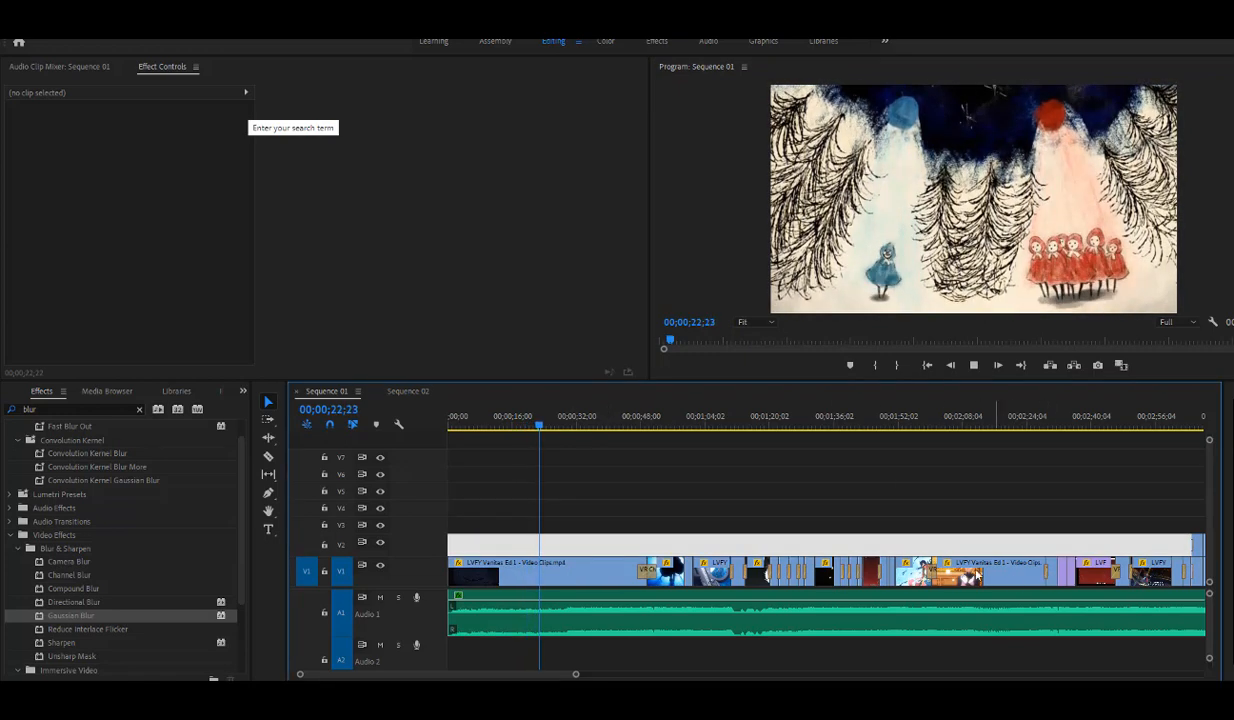
- Play and scrub through Sequence 01 to examine the edit, stopping at 00;01;15;20, 00;01;34;11 and 00;01;43;28
left_click_drag(575, 674, 619, 674)
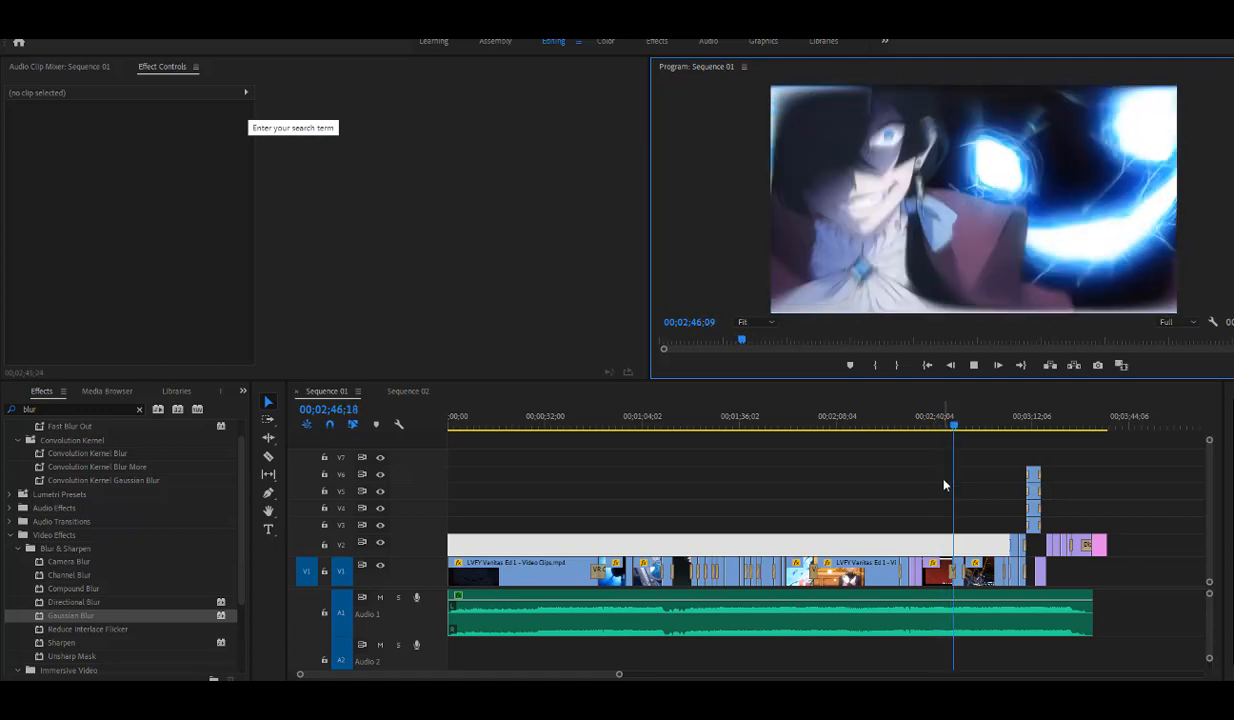
left_click_drag(560, 418, 621, 479)
left_click_drag(620, 479, 679, 510)
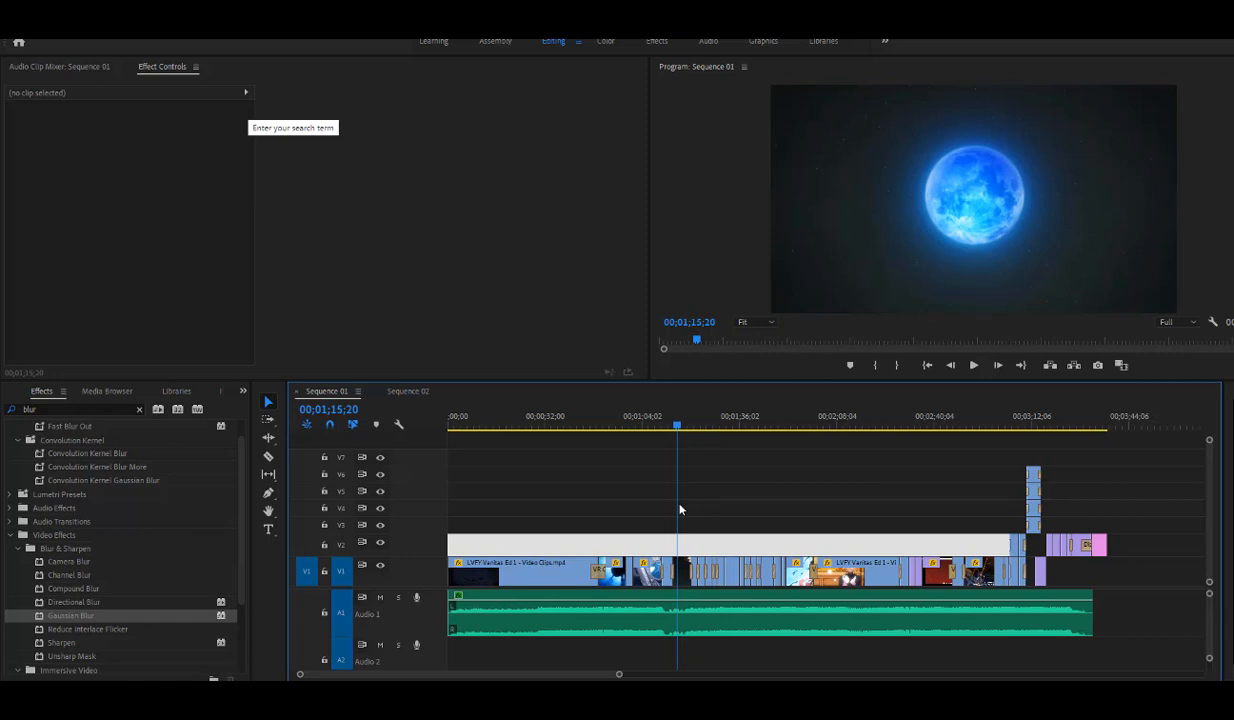
left_click_drag(679, 510, 736, 529)
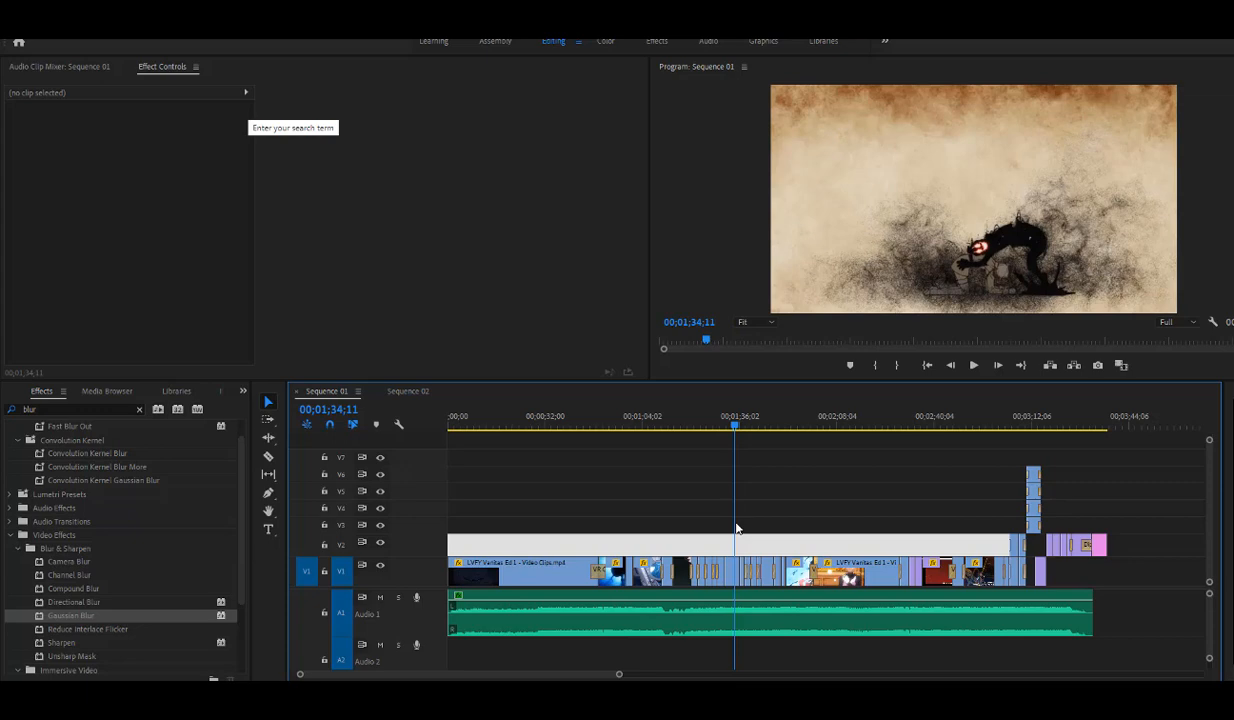
left_click_drag(736, 528, 765, 530)
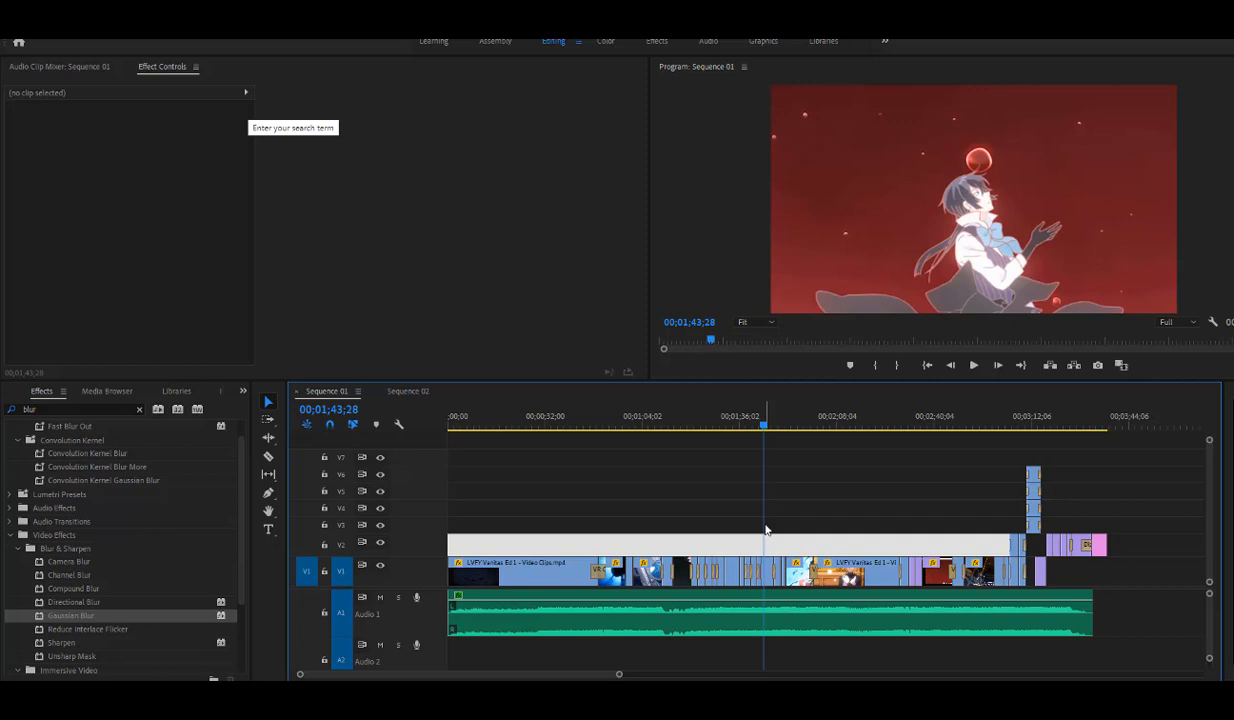
- Examine the shots at 00;01;51;01 and from 00;02;19;10 onward, and return to the gears shot at 00;01;05;14
left_click_drag(769, 428, 786, 428)
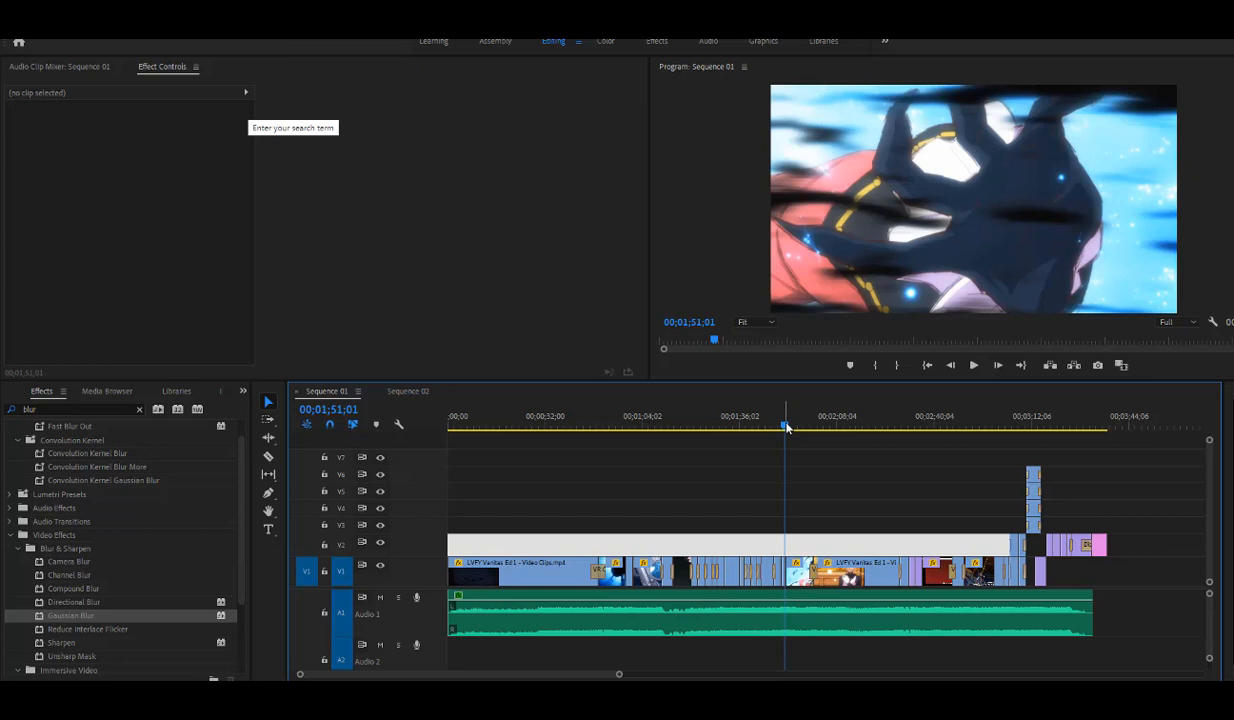
left_click_drag(786, 428, 873, 428)
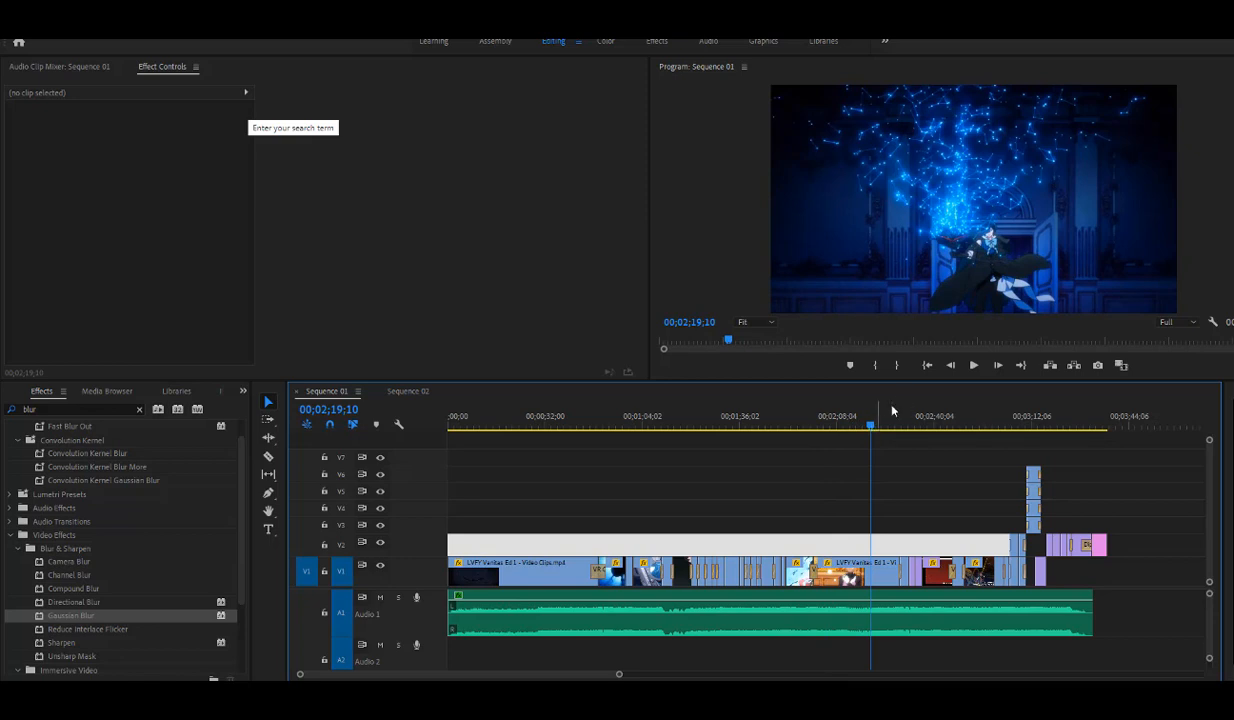
left_click(973, 366)
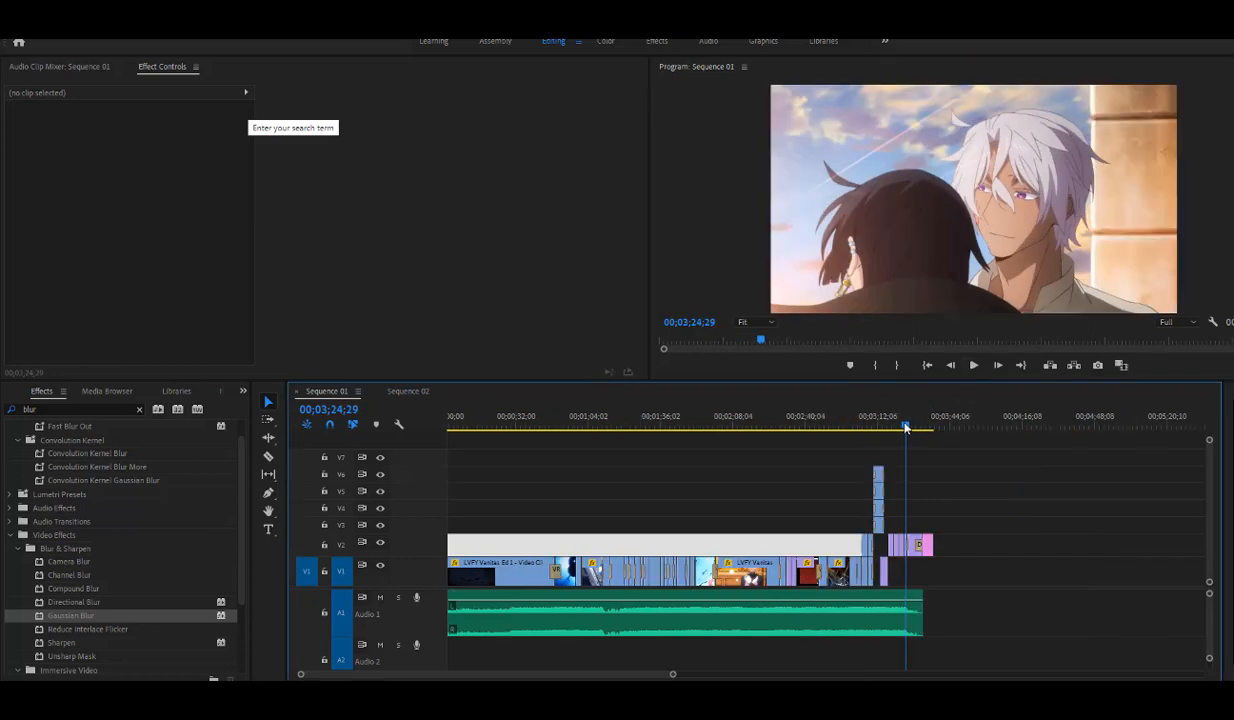
left_click_drag(906, 428, 908, 428)
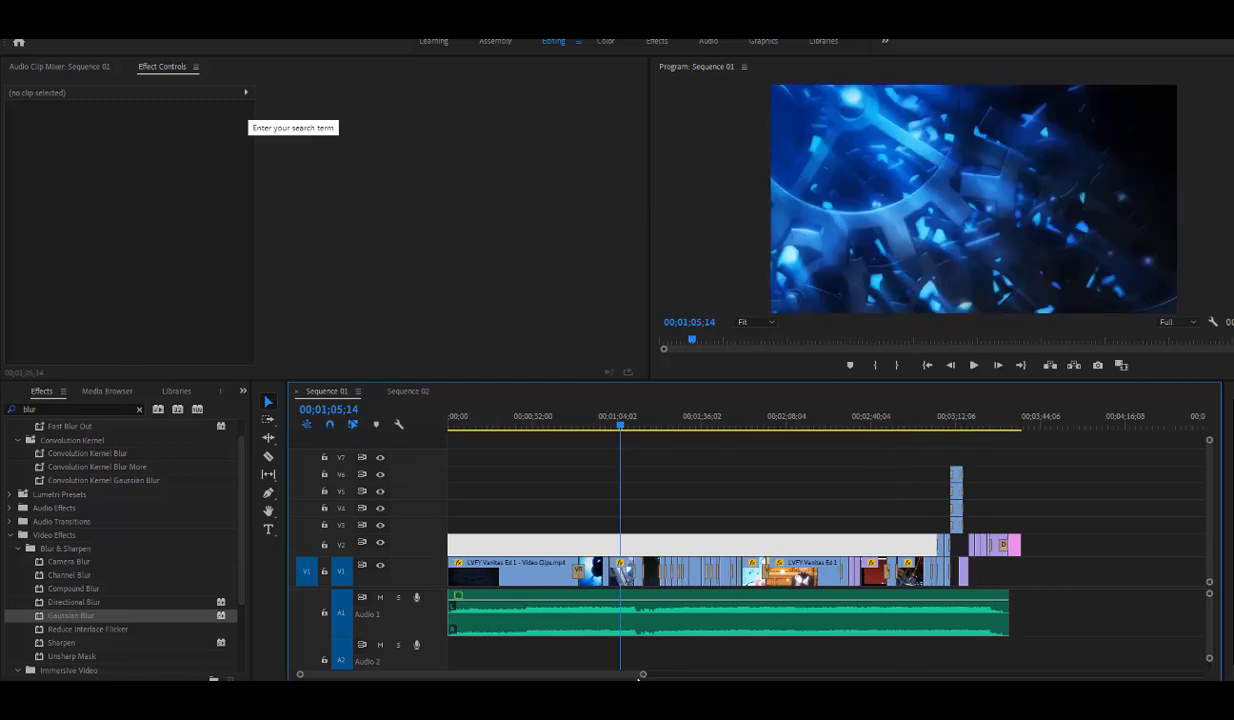
left_click_drag(644, 674, 705, 634)
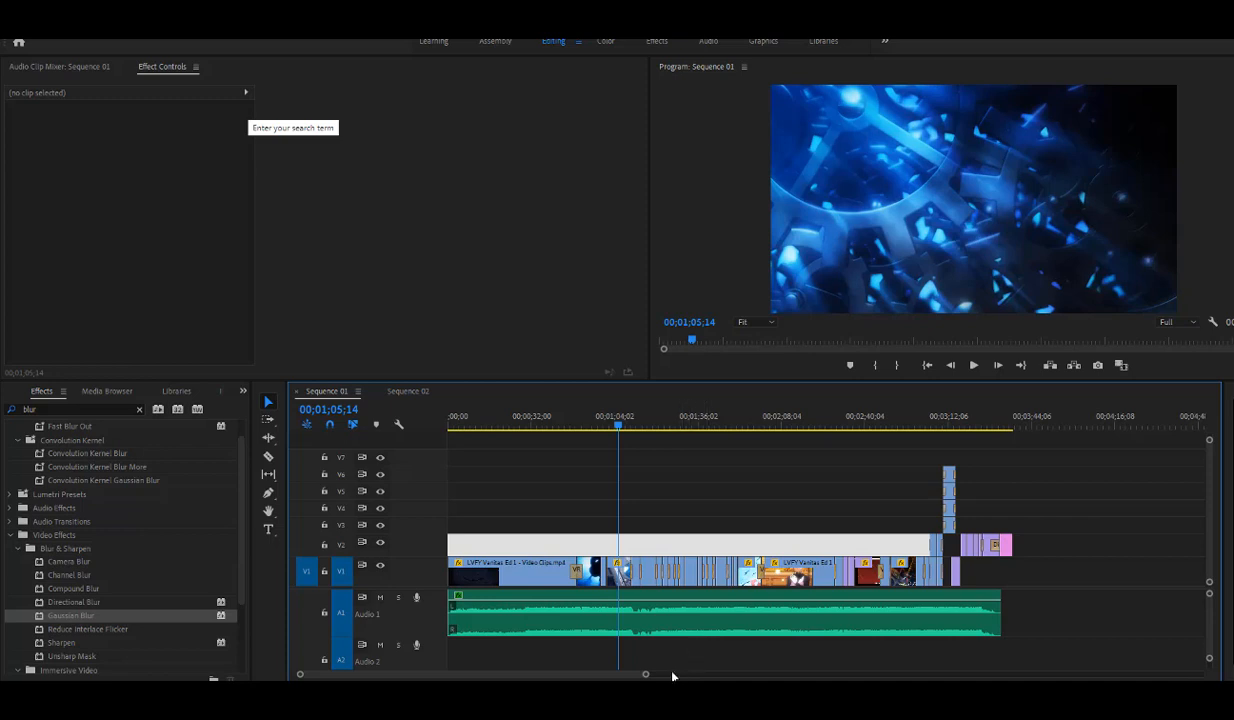
left_click_drag(644, 673, 530, 675)
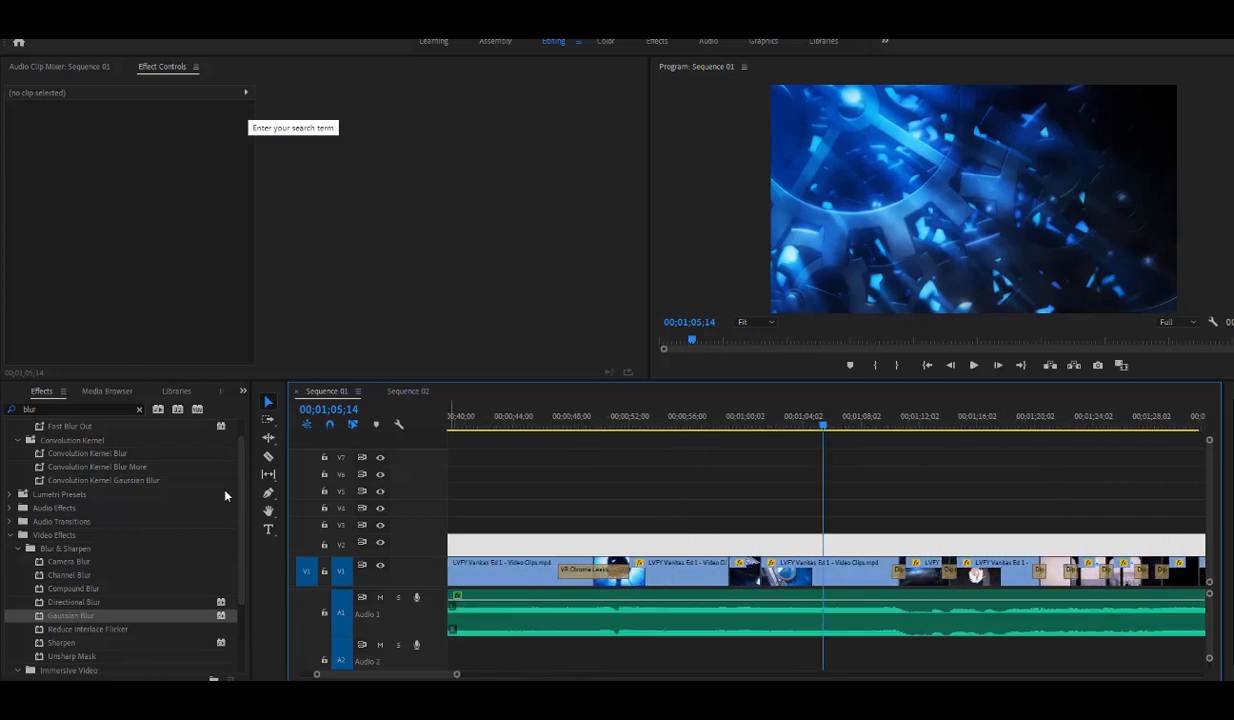
- Replace the "blur" effects search with "transition"
scroll(115, 560, "down", 2)
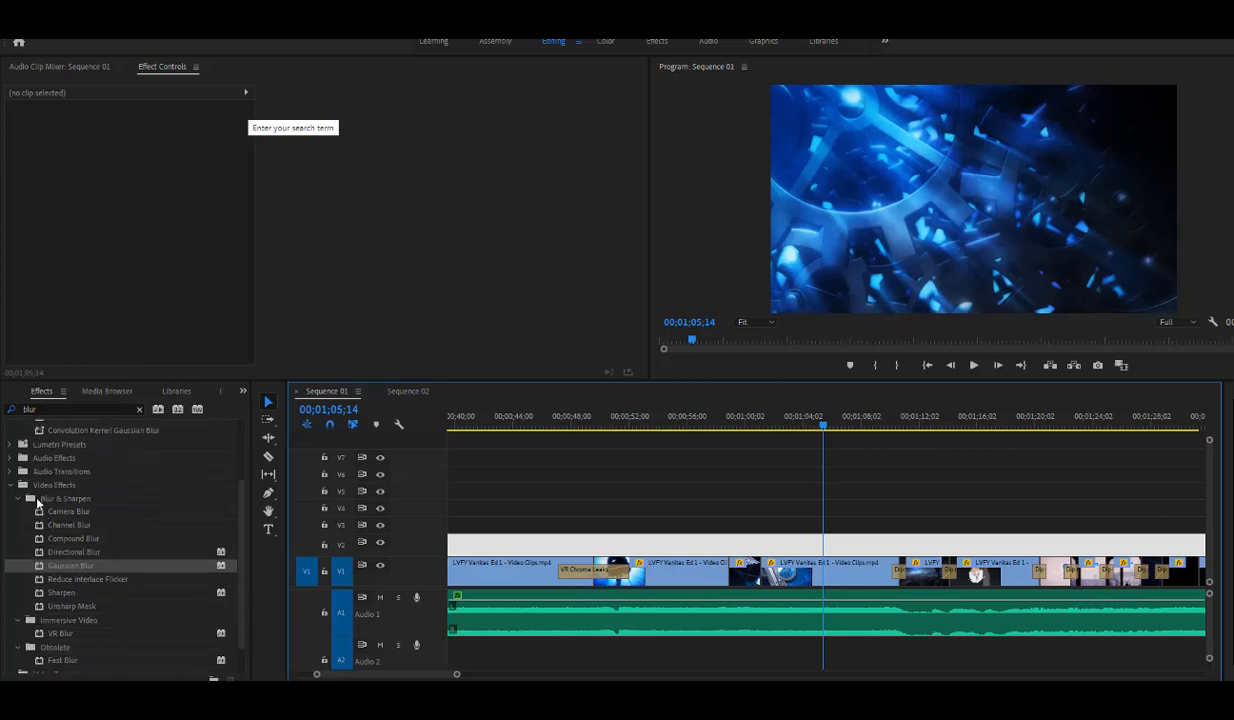
scroll(40, 500, "up", 3)
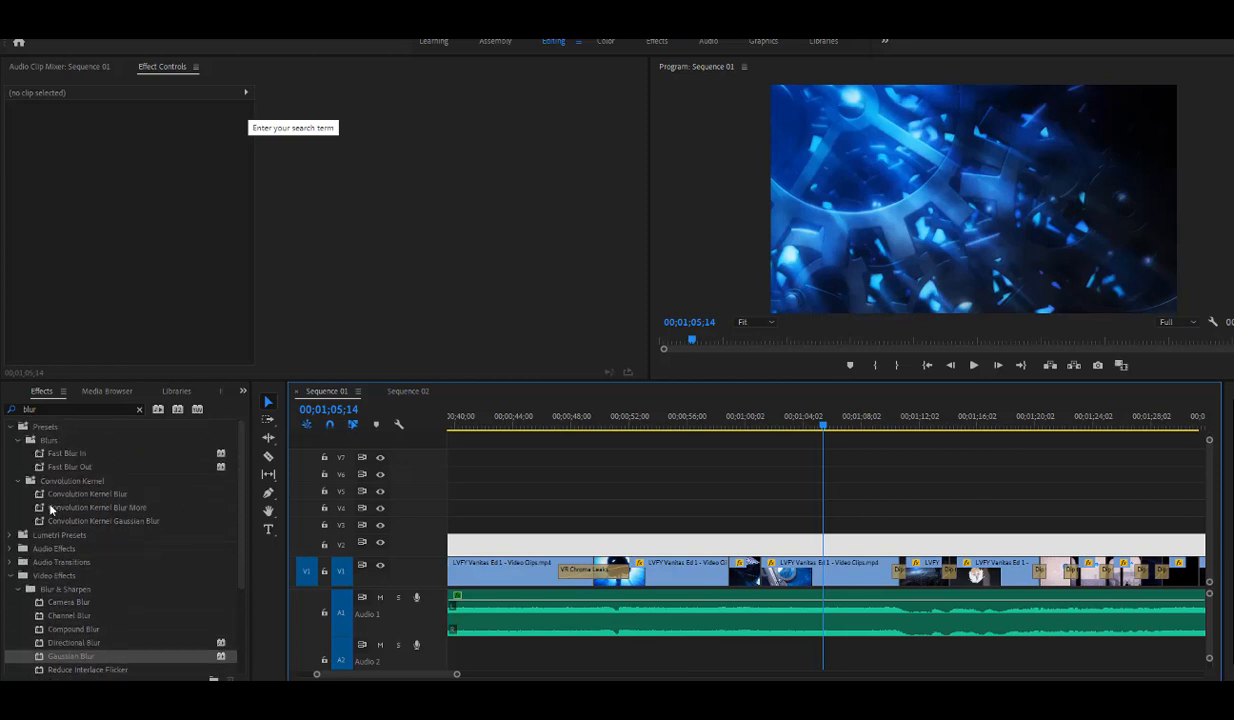
left_click(69, 409)
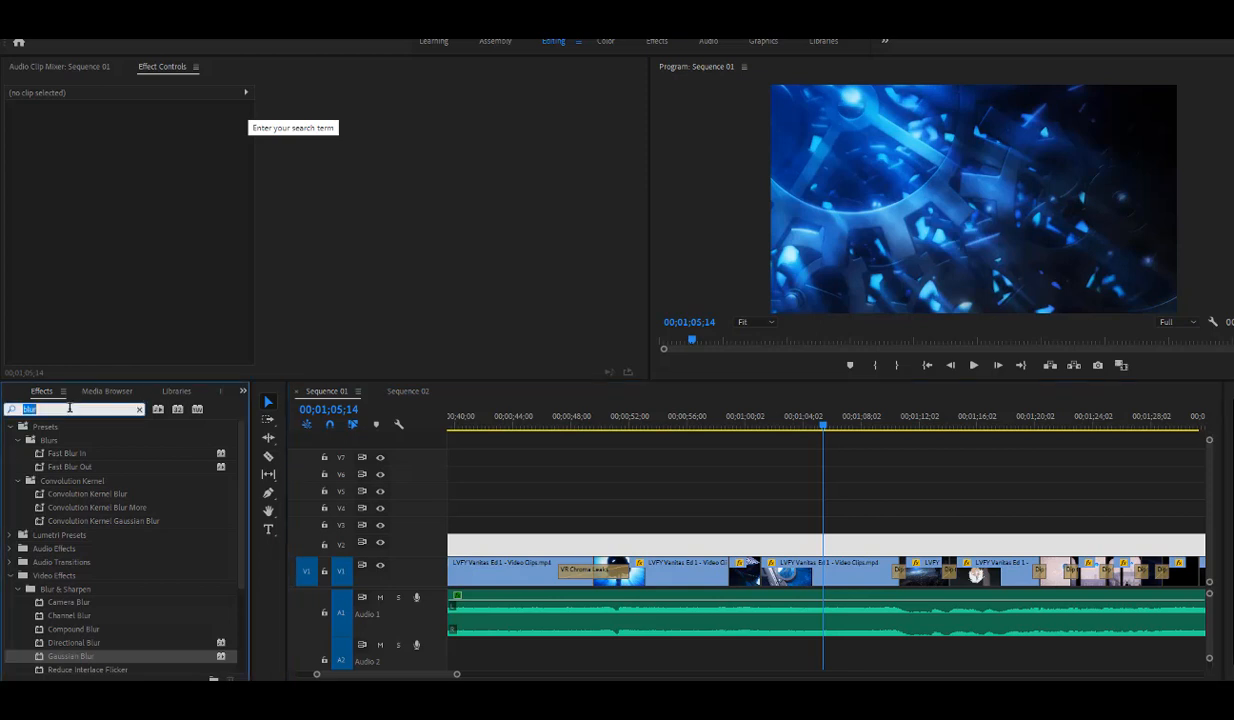
key("BackSpace")
type("transition")
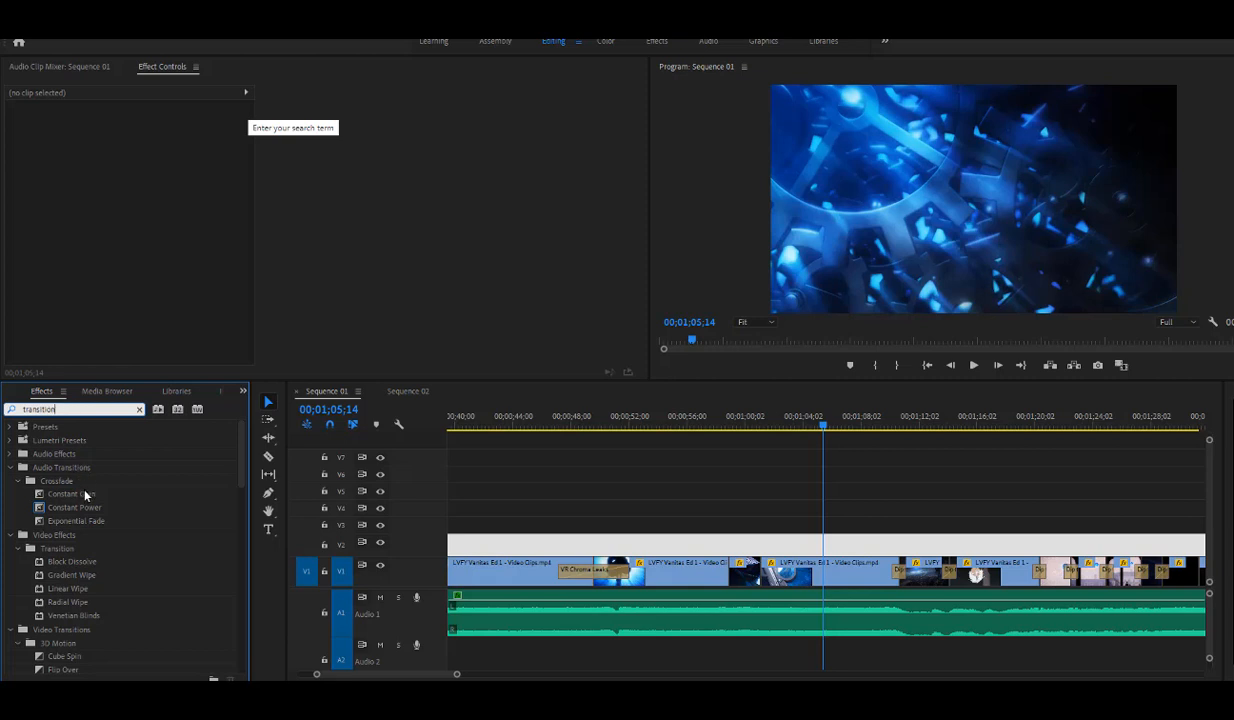
key("ctrl+a")
type("master")
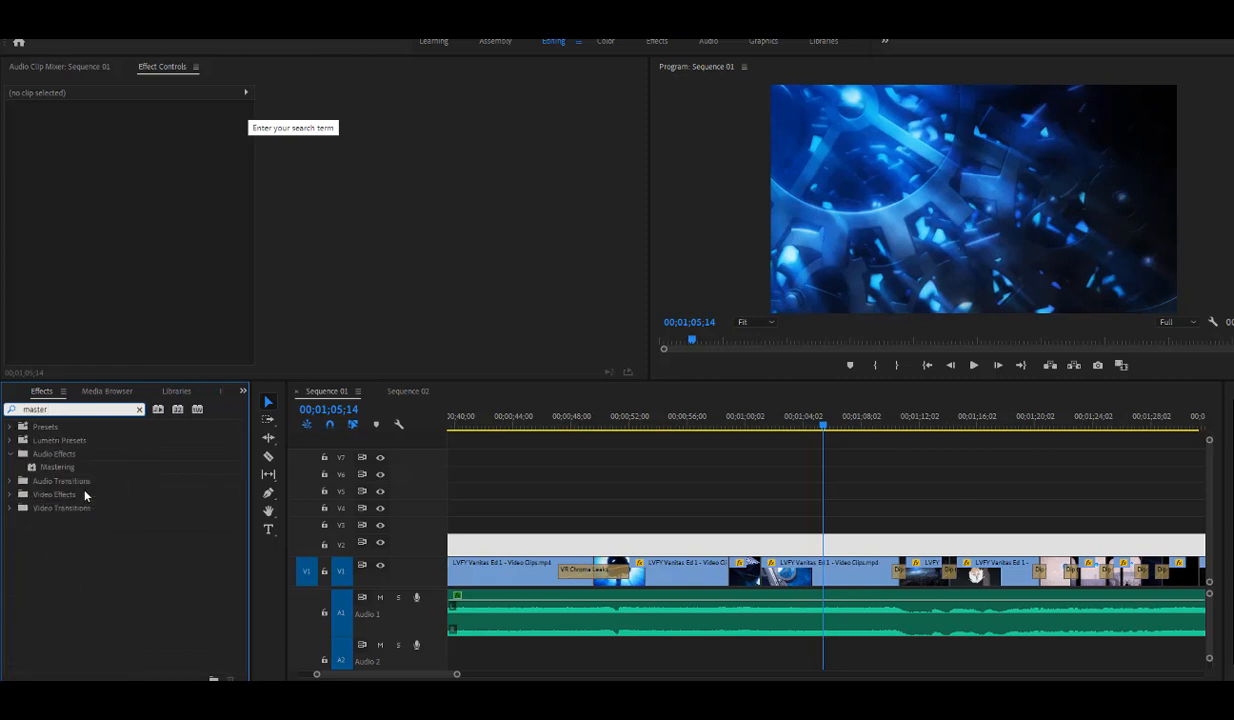
left_click(55, 467)
- Search the effects for "transition" again and browse the video transitions from 3D Motion through Dissolve and Immersive Video
left_click(76, 409)
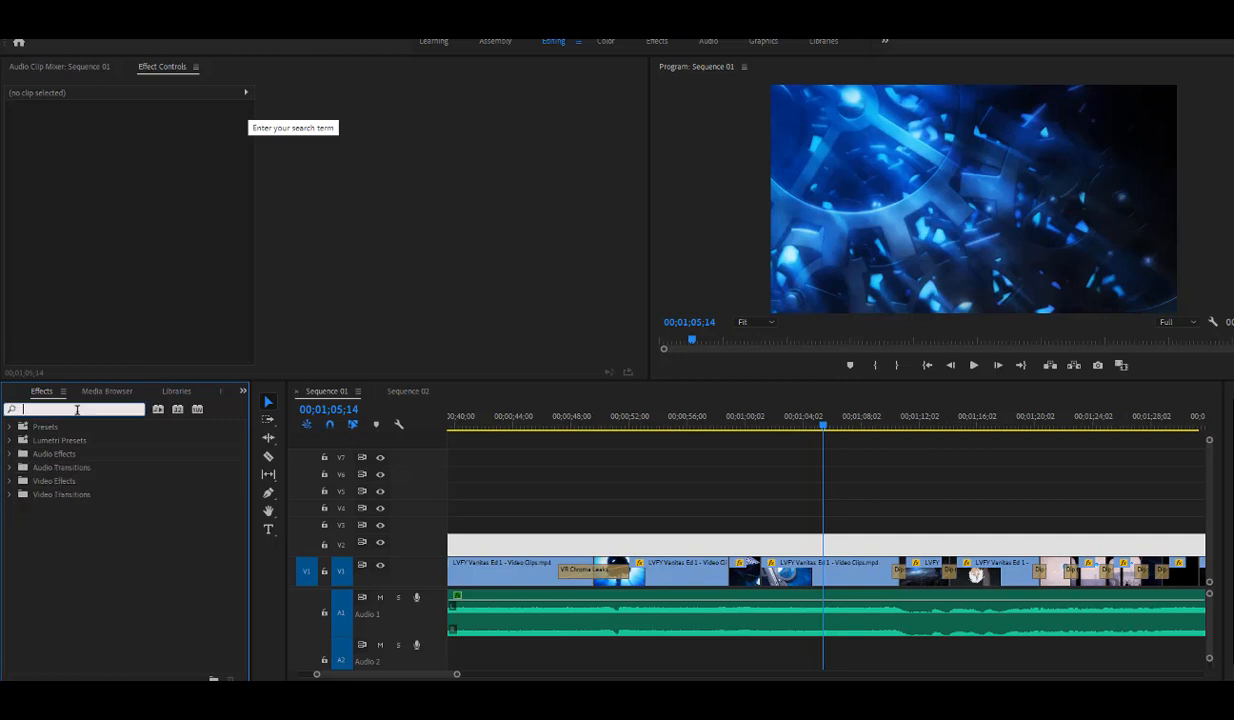
key("ctrl+a")
type("transition")
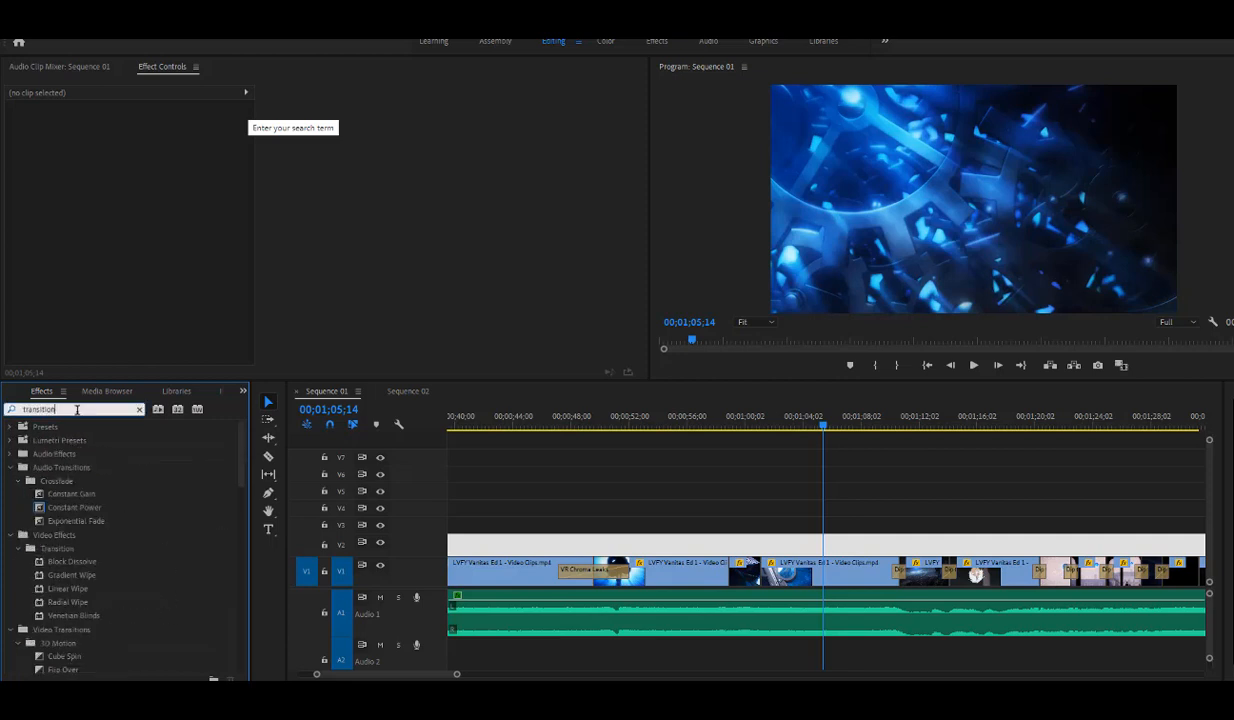
scroll(69, 508, "down", 2)
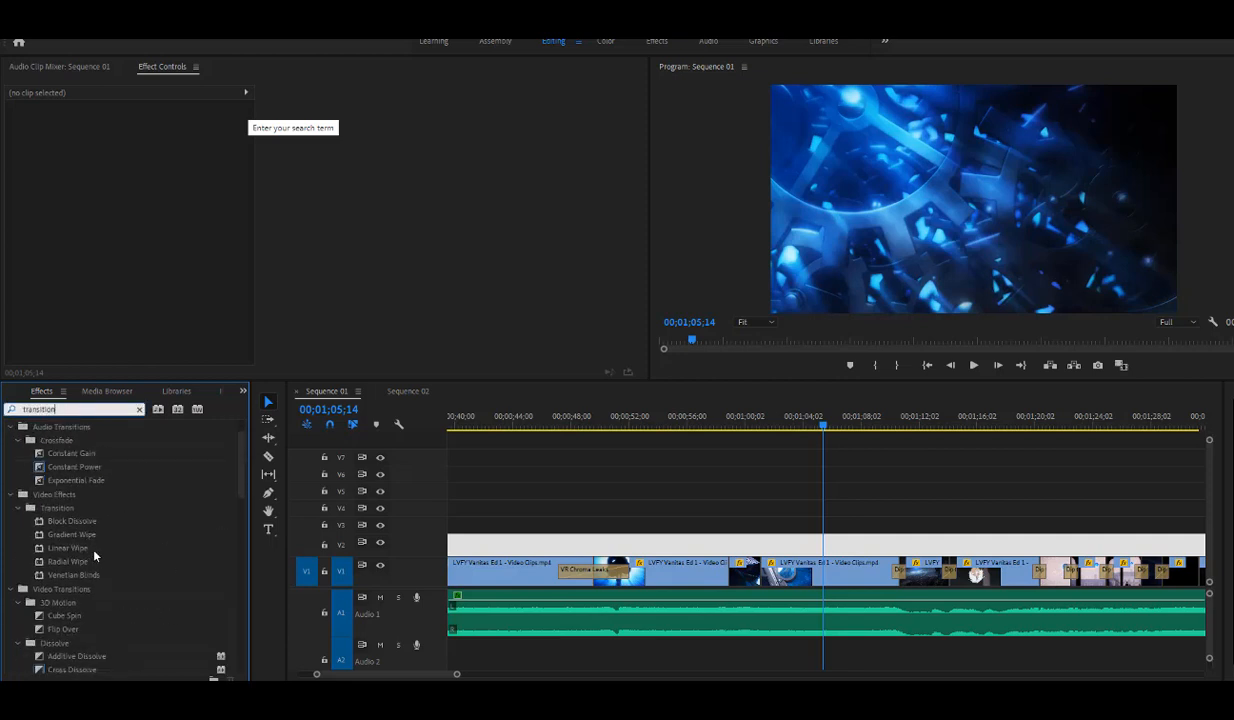
scroll(90, 556, "down", 3)
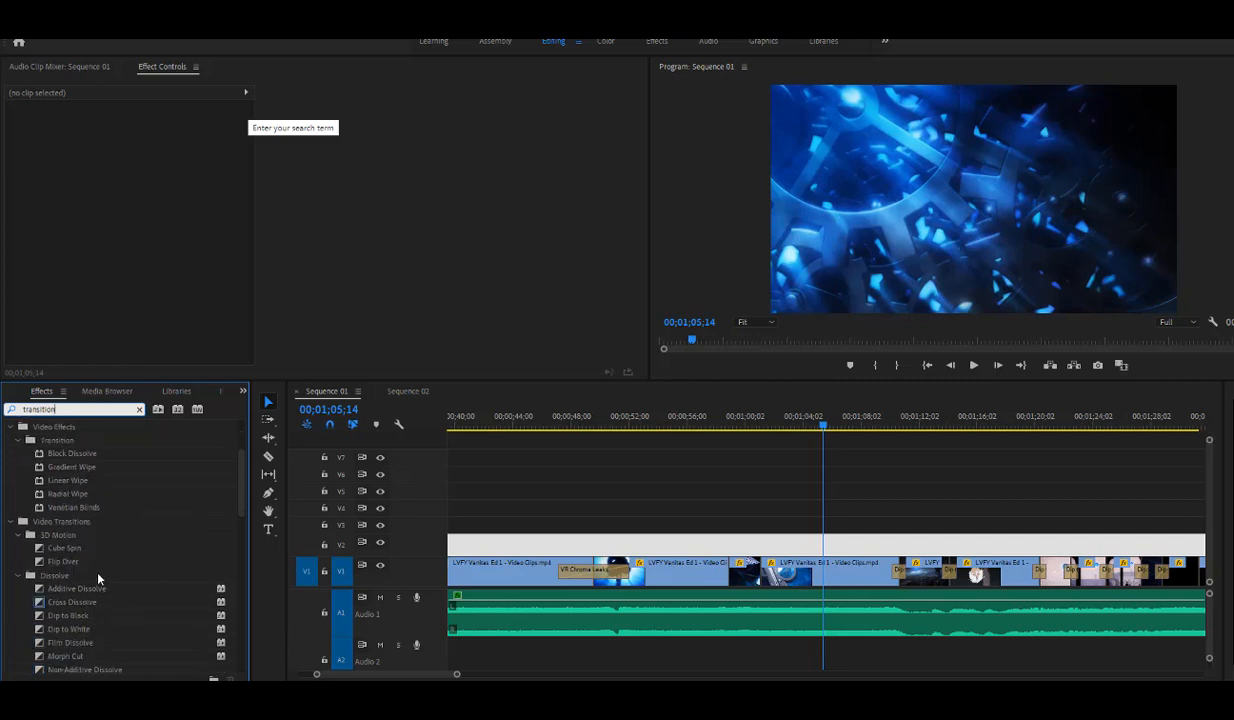
scroll(90, 577, "down", 2)
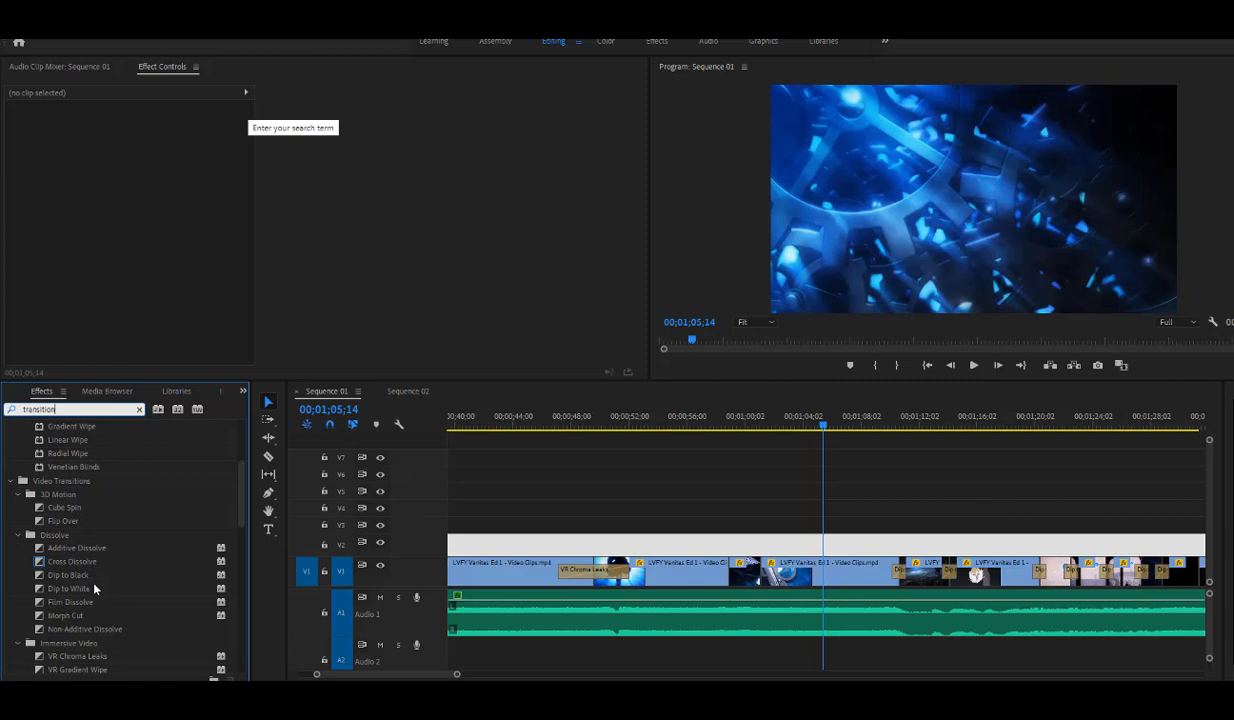
scroll(89, 575, "down", 2)
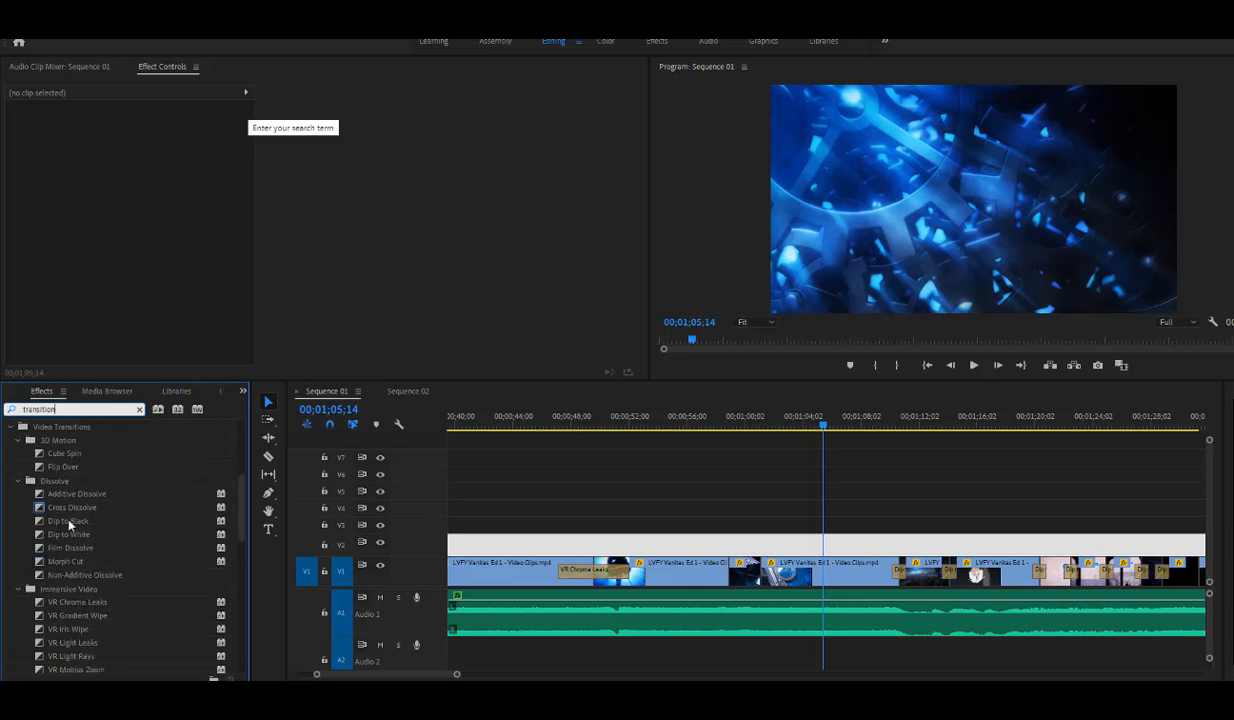
scroll(105, 606, "down", 3)
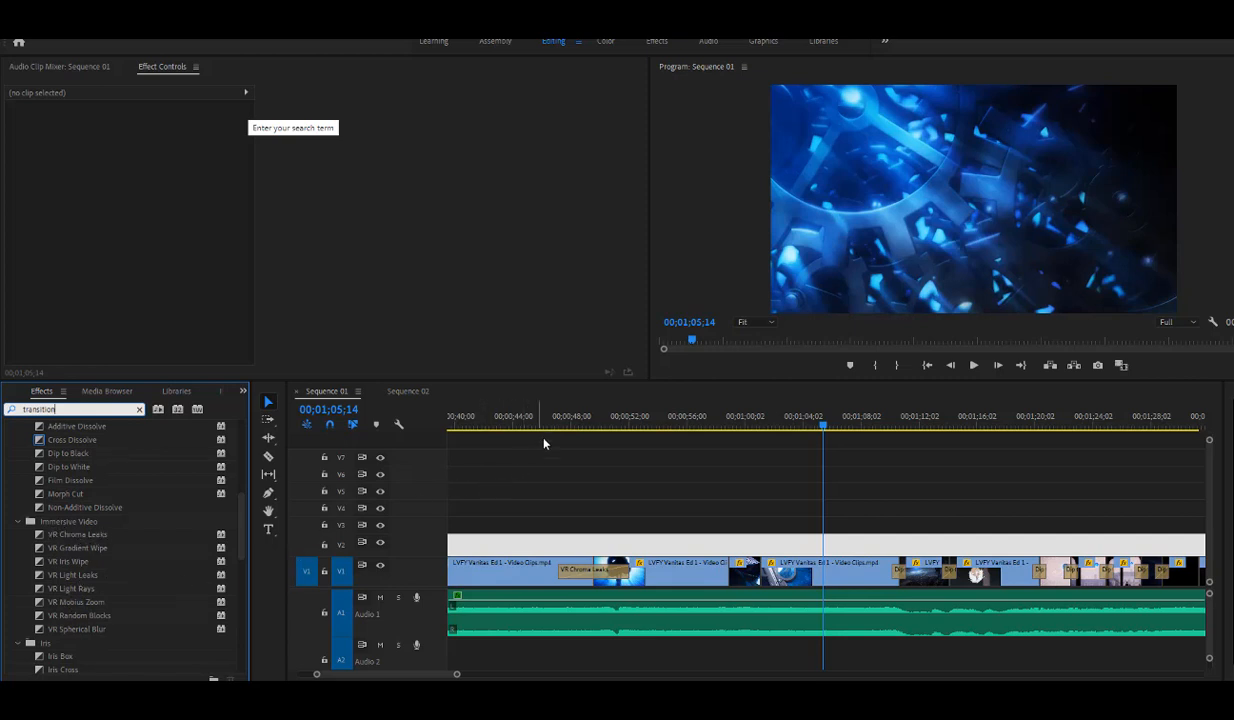
- Scrub from the VR Chroma Leaks transition to 00;01;10;20 and play the following cuts up to 00;01;22;00
left_click_drag(560, 420, 901, 507)
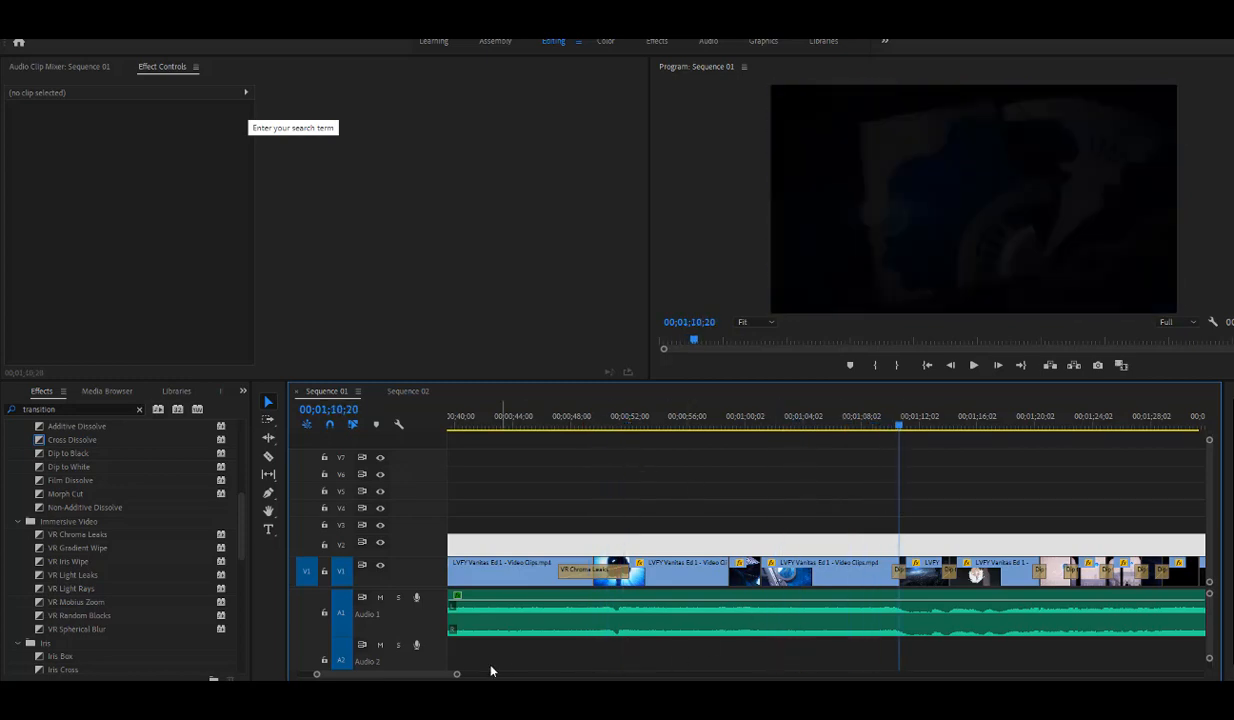
left_click_drag(456, 673, 496, 673)
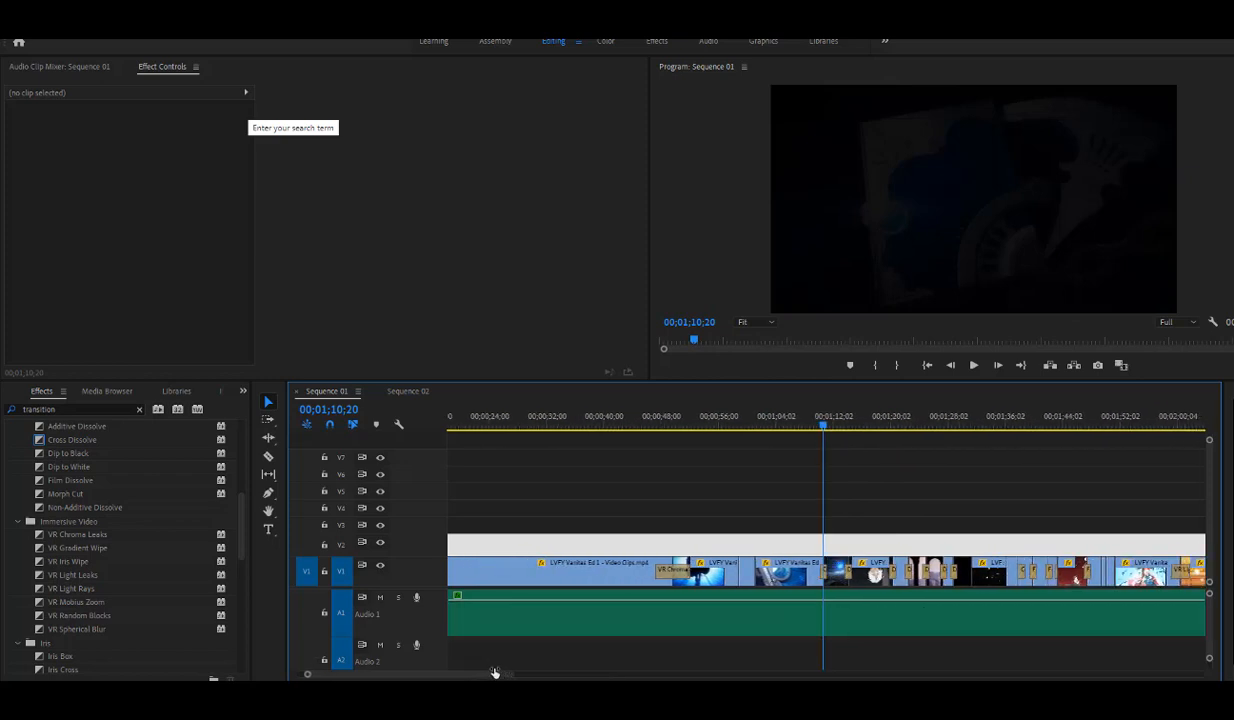
left_click_drag(876, 431, 883, 414)
left_click(973, 365)
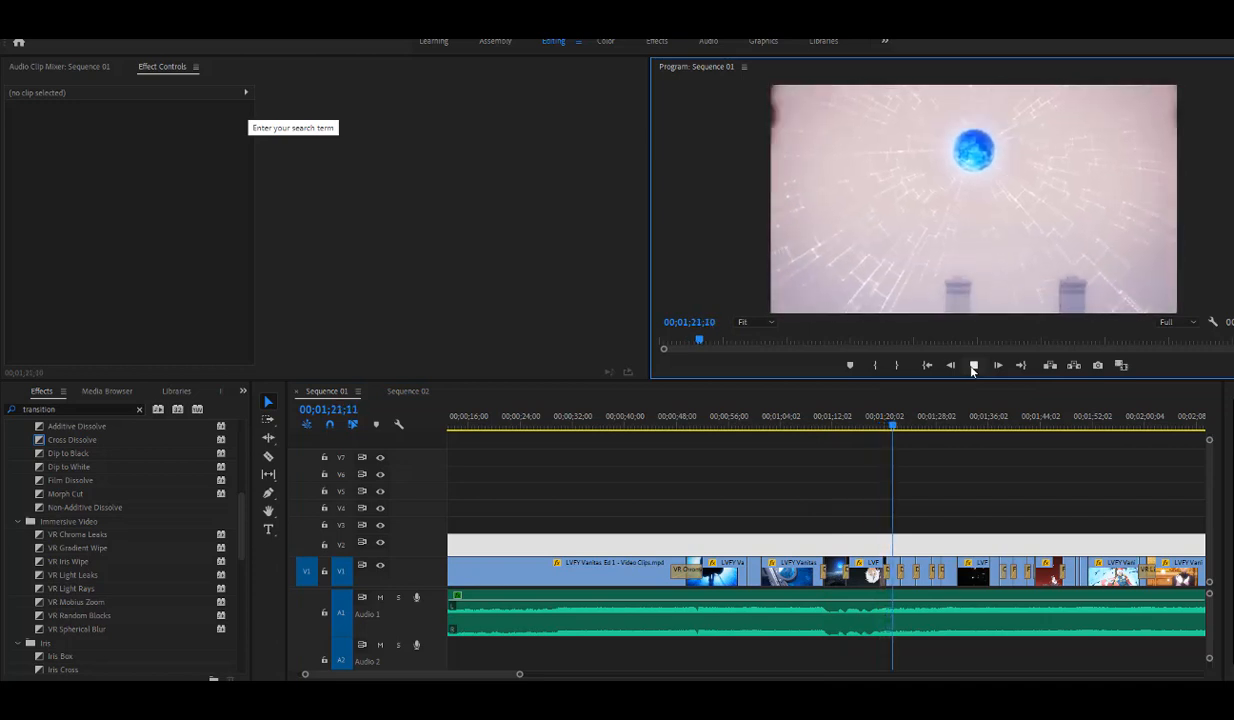
left_click(973, 365)
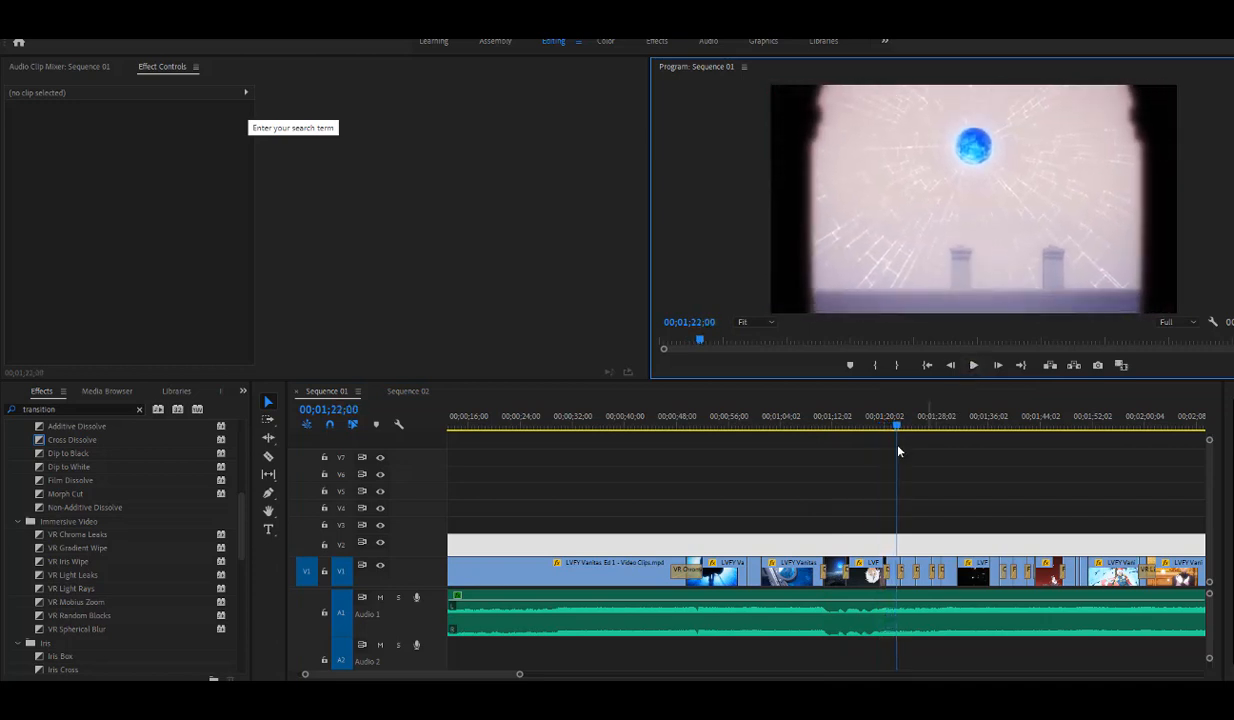
- Save the project and return to the Selection tool
left_click(268, 456)
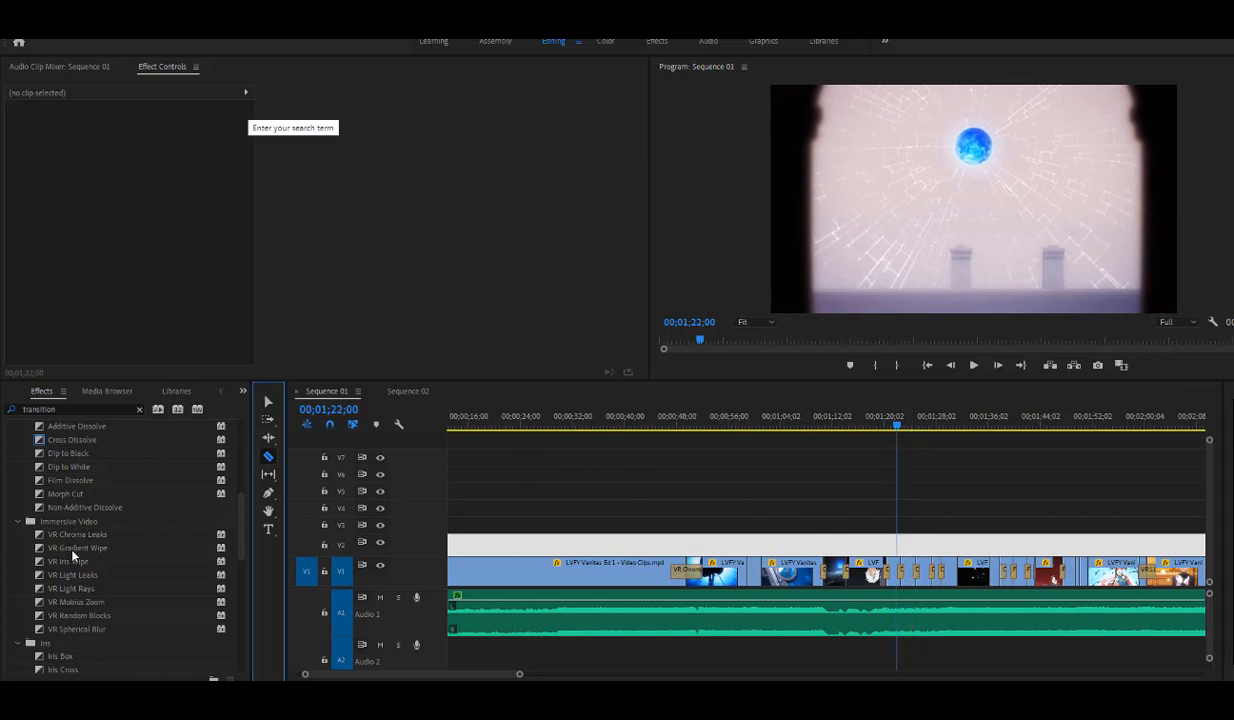
key("ctrl+s")
left_click(268, 401)
- Play the sequence from 00;01;22;00 and pause at 00;01;34;14 on the shadow figure shot
left_click(970, 371)
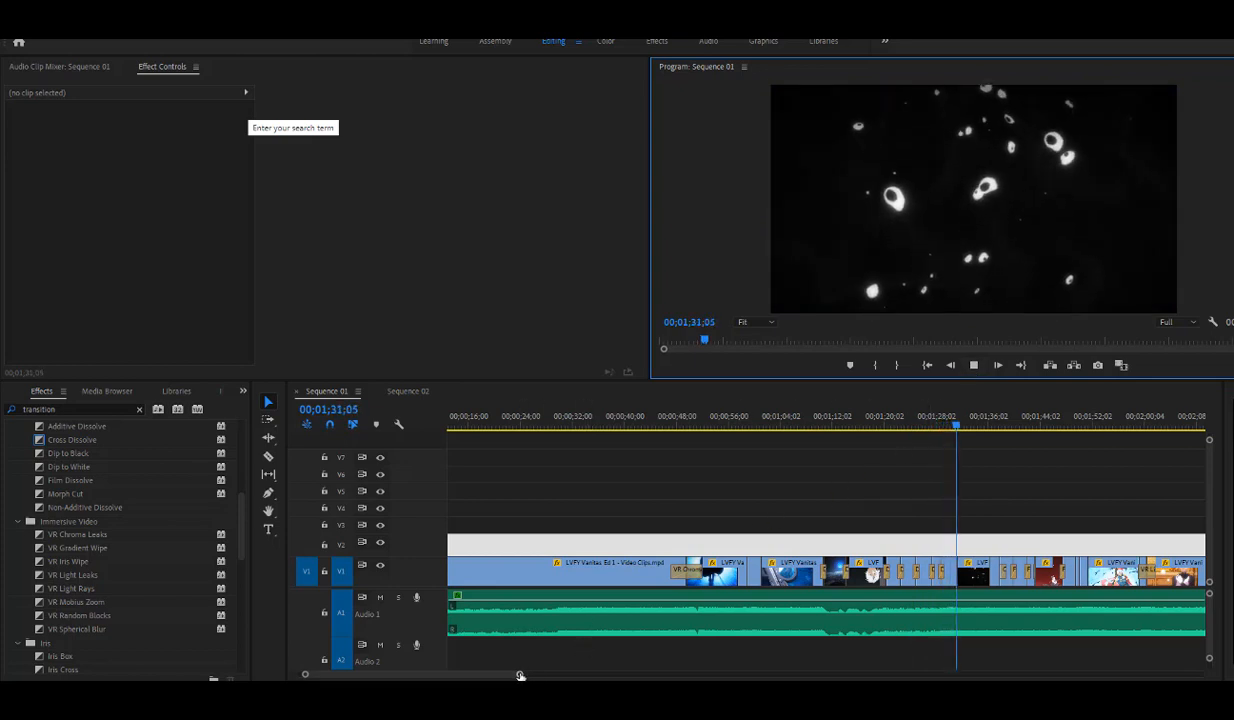
left_click_drag(518, 676, 498, 675)
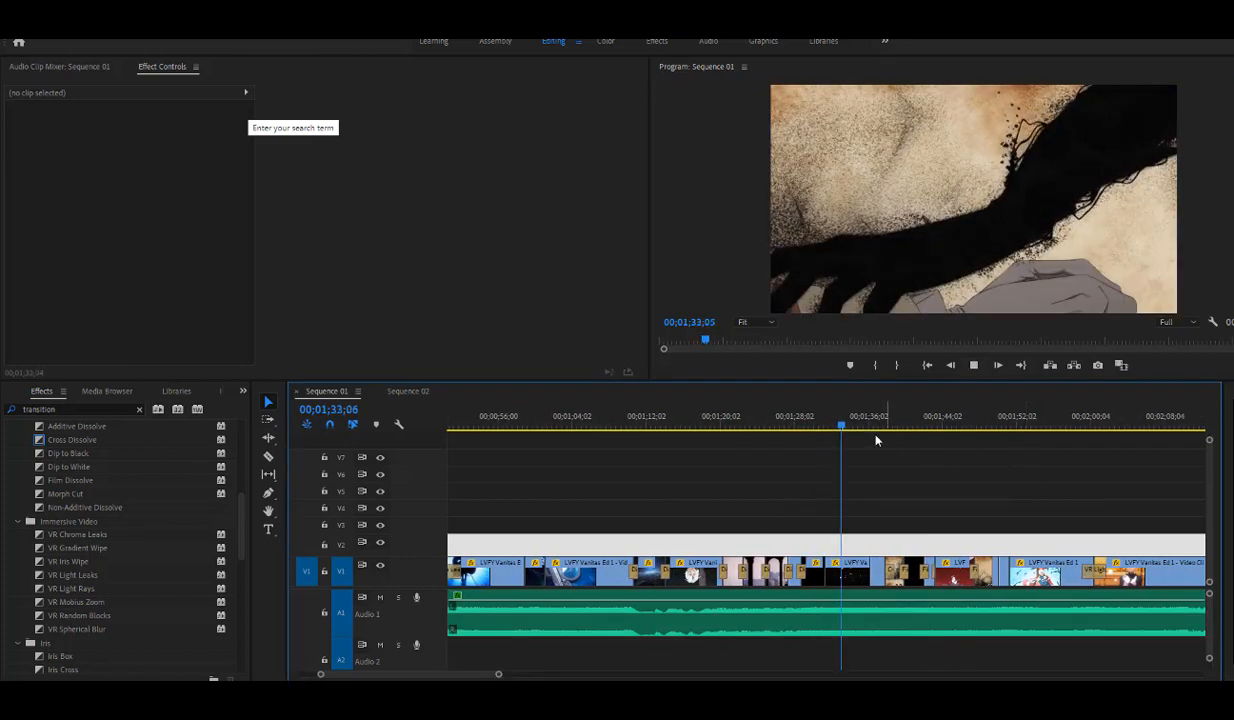
left_click(973, 365)
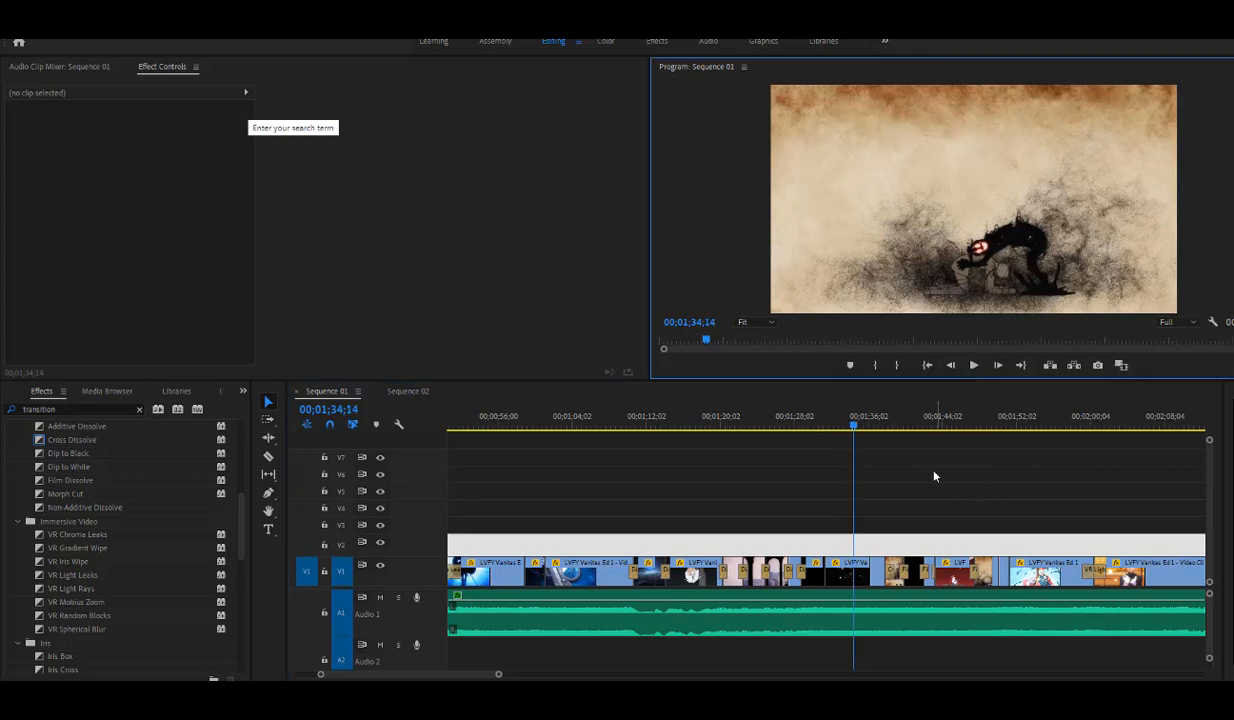
- Scrub through the Cross Dissolve and the first Film Dissolve on V1, ending at 00;01;40;06
left_click_drag(859, 422, 902, 428)
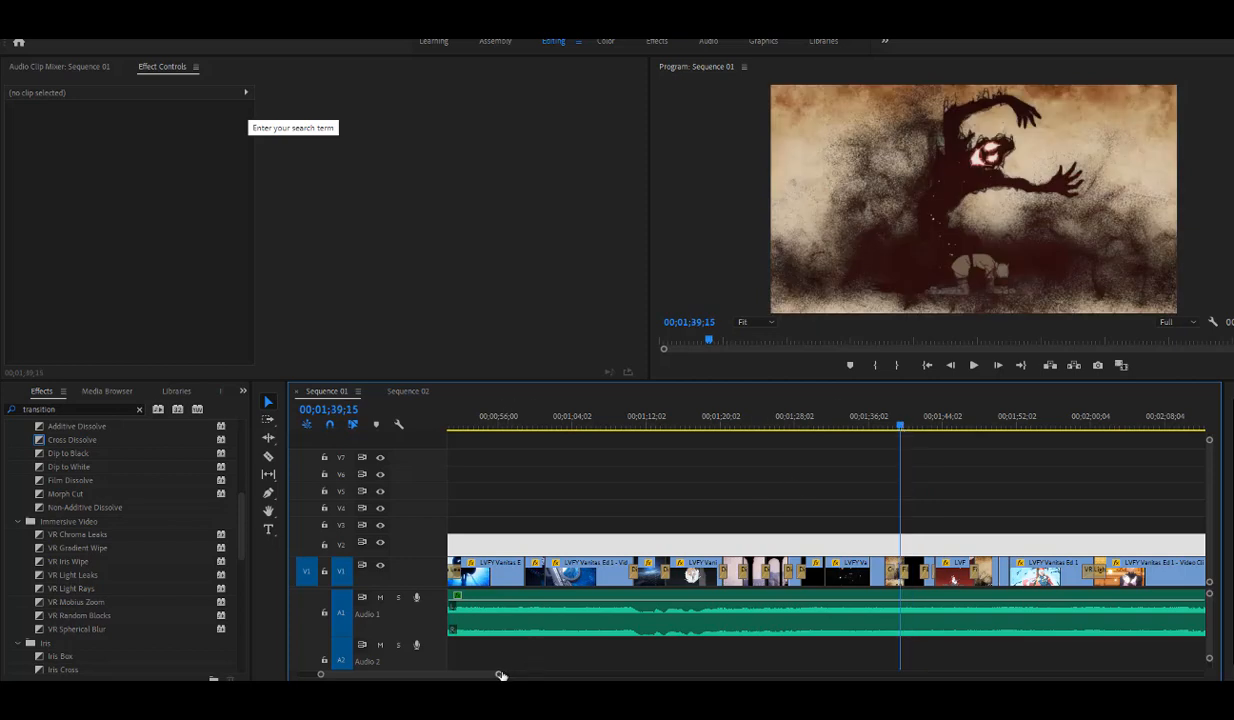
left_click_drag(498, 674, 445, 679)
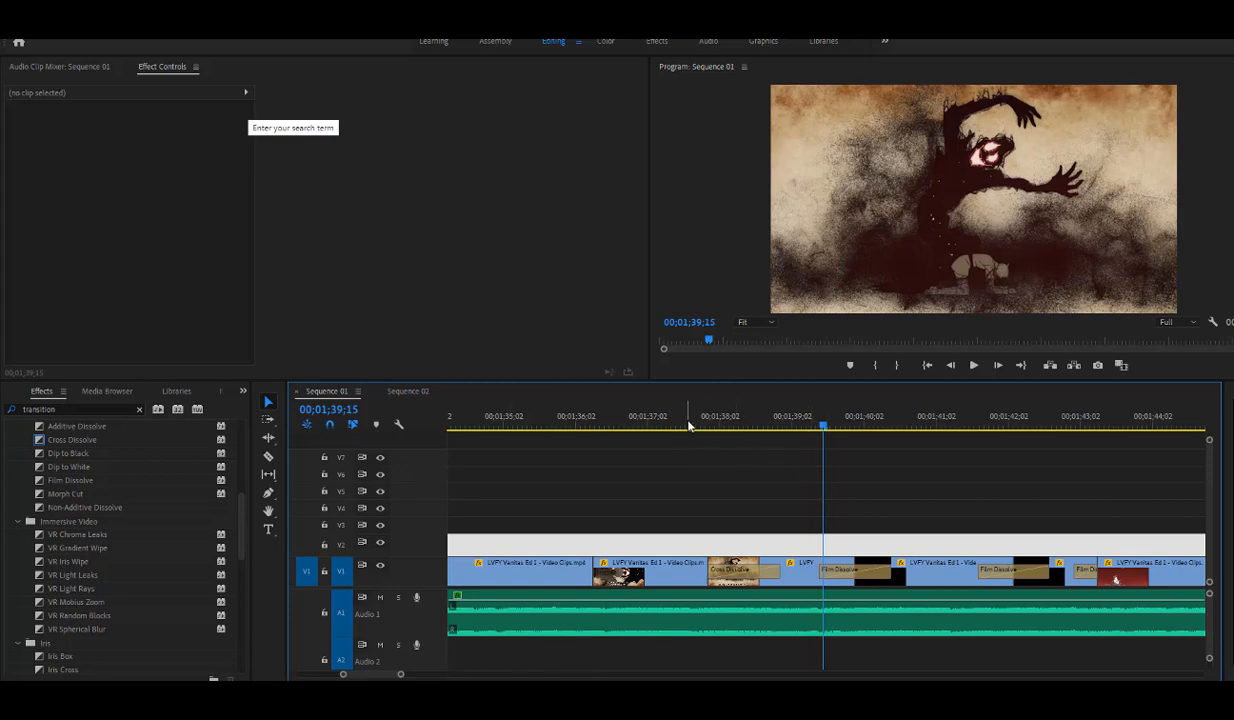
left_click_drag(688, 426, 878, 496)
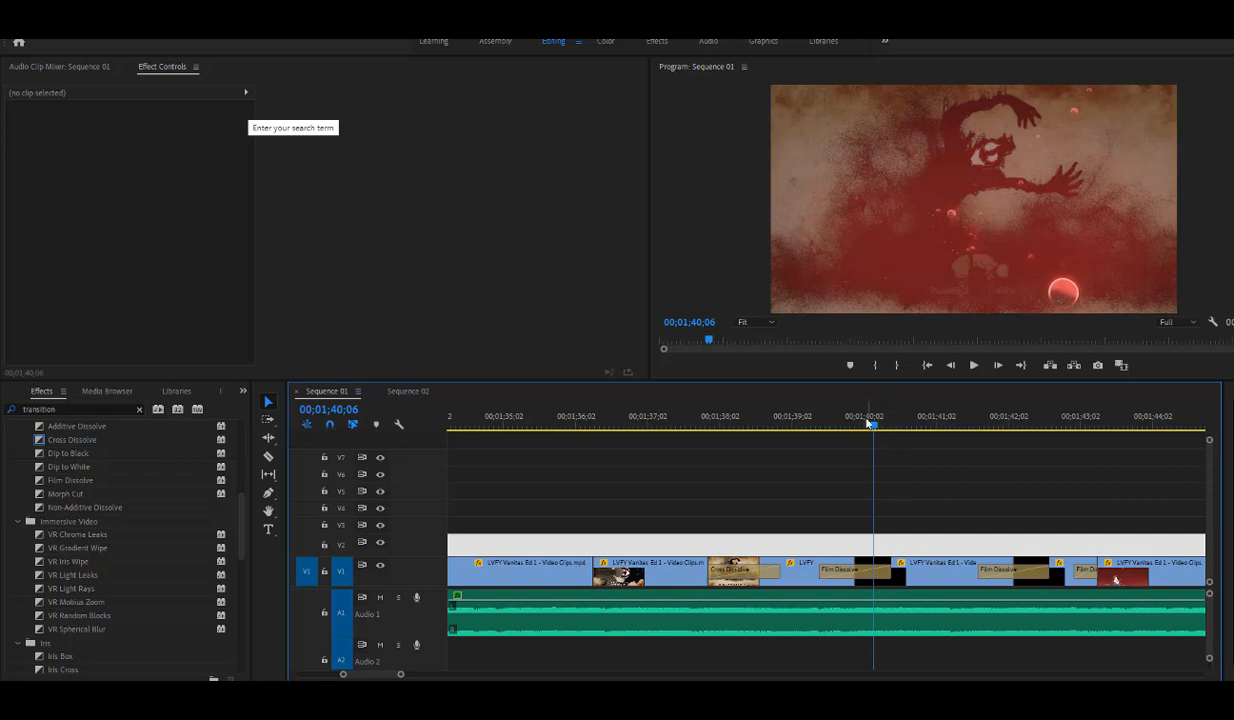
- Scrub across the remaining Film Dissolves on V1, passing 00;01;42;06 and ending at 00;01;46;14
left_click_drag(875, 428, 1019, 516)
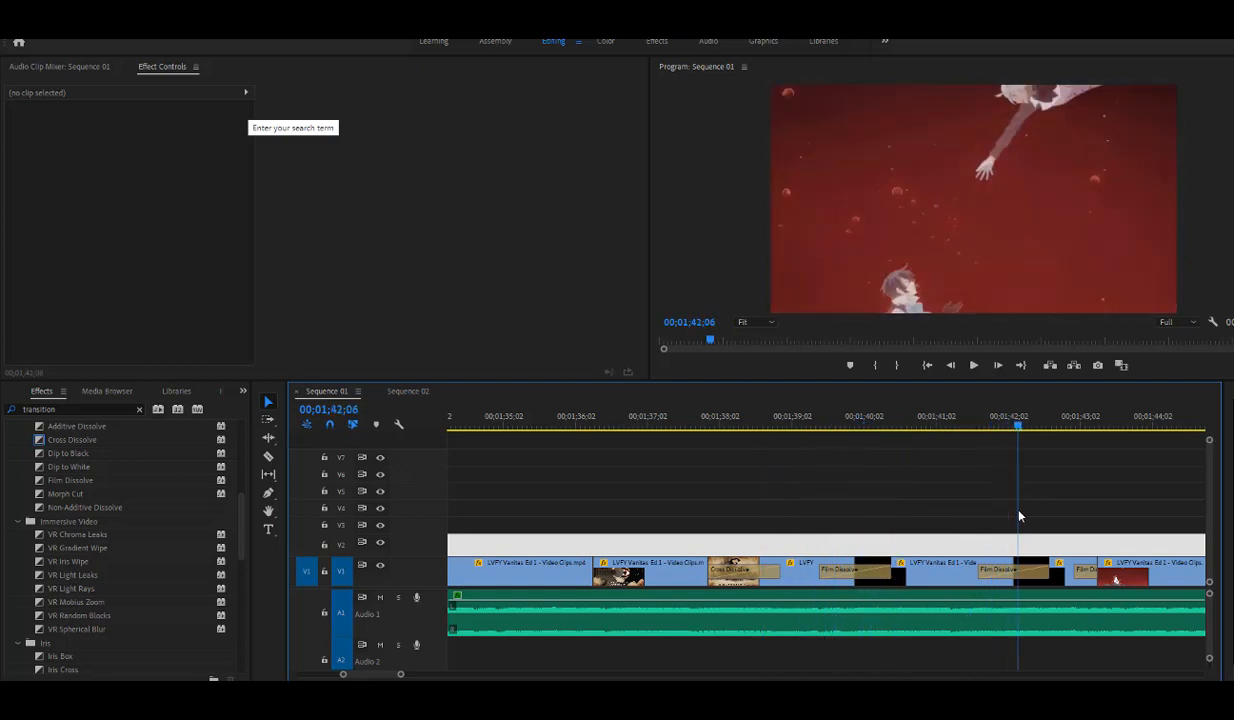
left_click_drag(399, 676, 445, 675)
left_click(903, 416)
mouse_move(919, 419)
left_mouse_down()
mouse_move(955, 430)
mouse_move(927, 438)
left_mouse_up()
- Enlarge the Program monitor by making the upper panels taller than the timeline area, and leave no clip selected
left_click(873, 267)
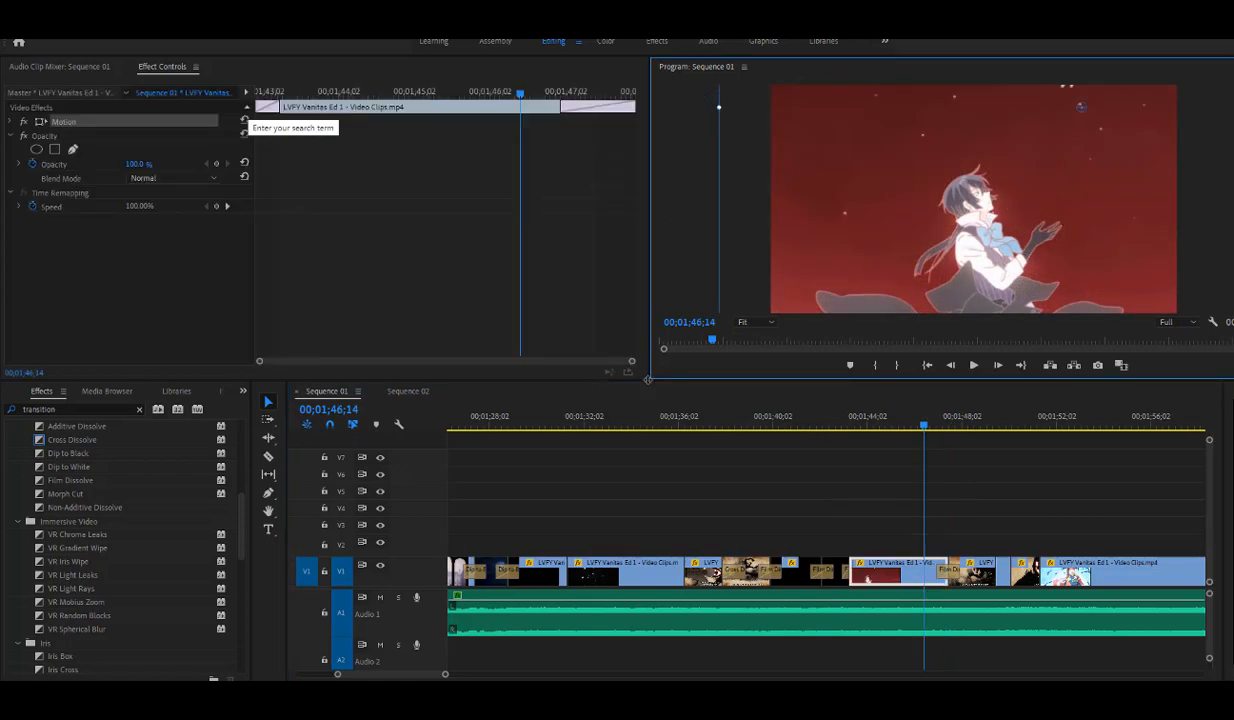
left_click_drag(640, 380, 650, 265)
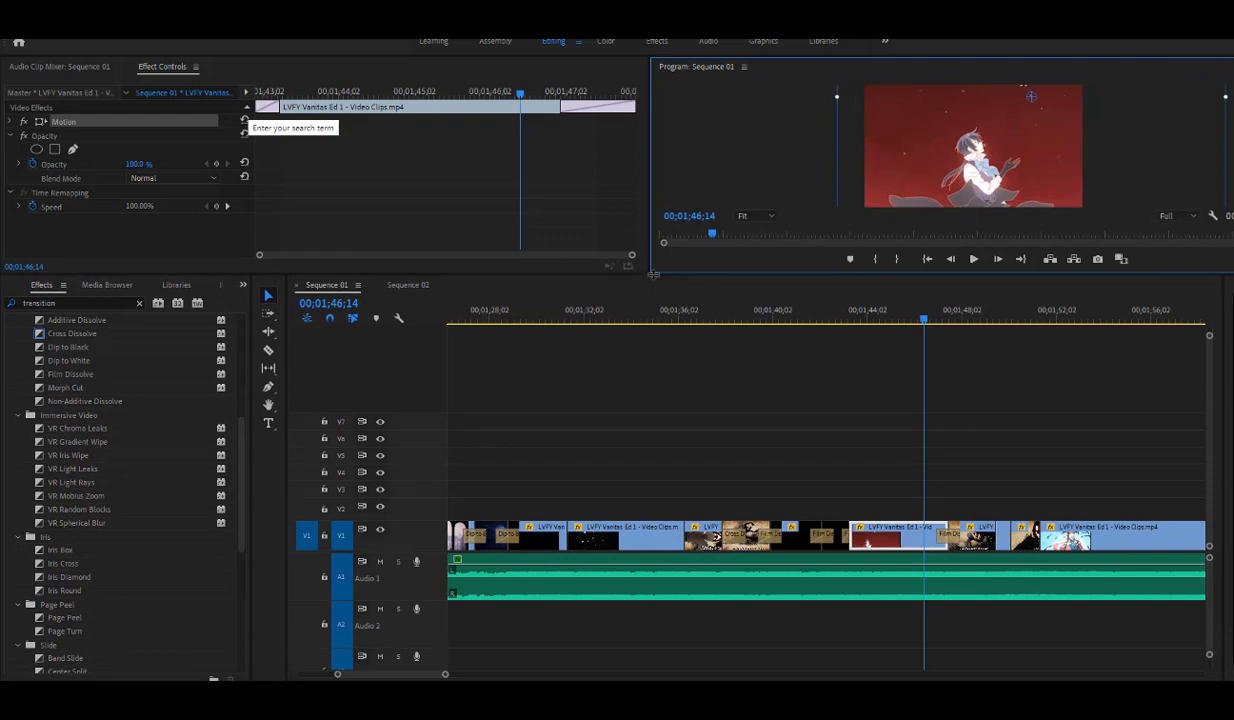
left_click_drag(659, 286, 660, 426)
left_click(857, 494)
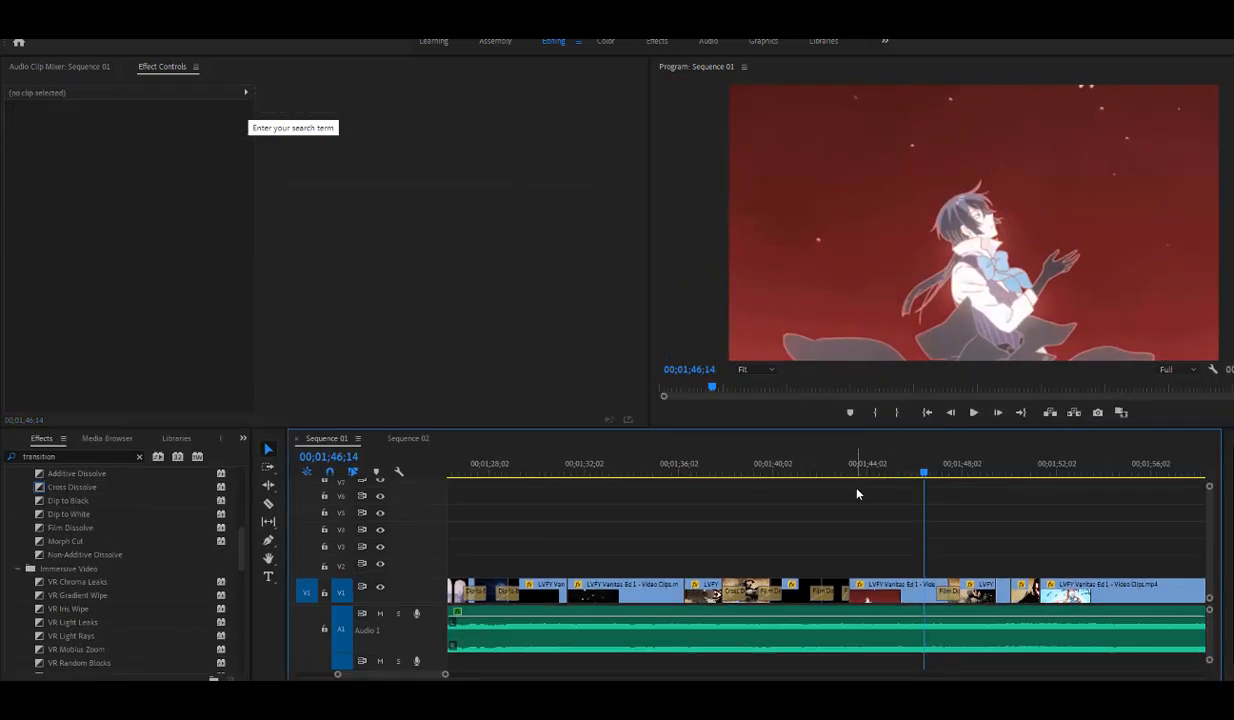
- Scrub the sequence to 00;01;49;13 and on to the blue-sky shot at 00;01;51;16
left_click_drag(857, 472, 994, 494)
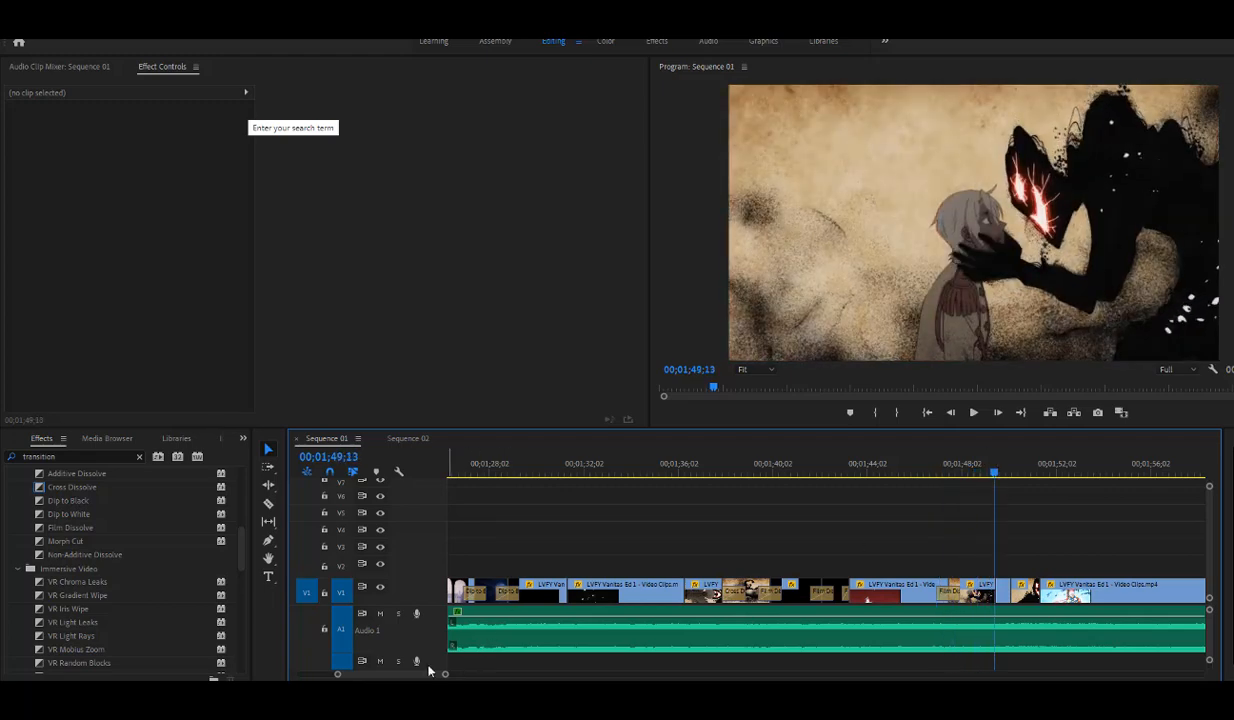
left_click_drag(446, 676, 490, 674)
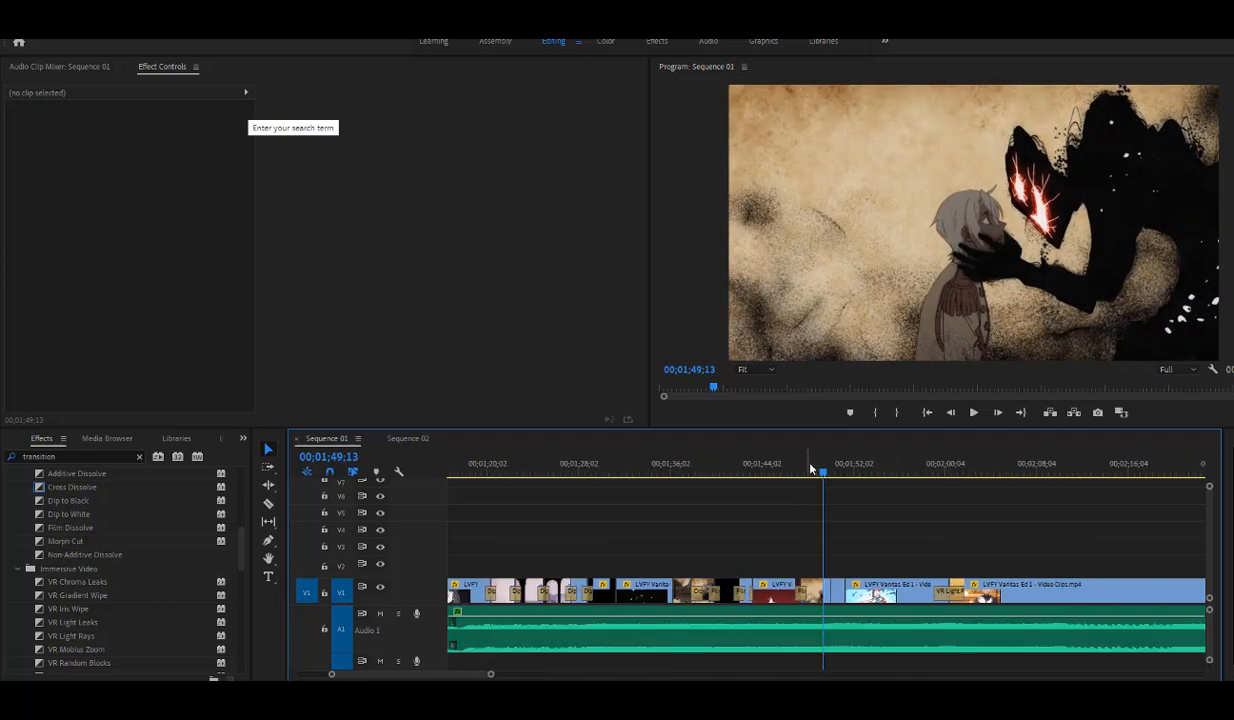
left_click_drag(823, 476, 848, 481)
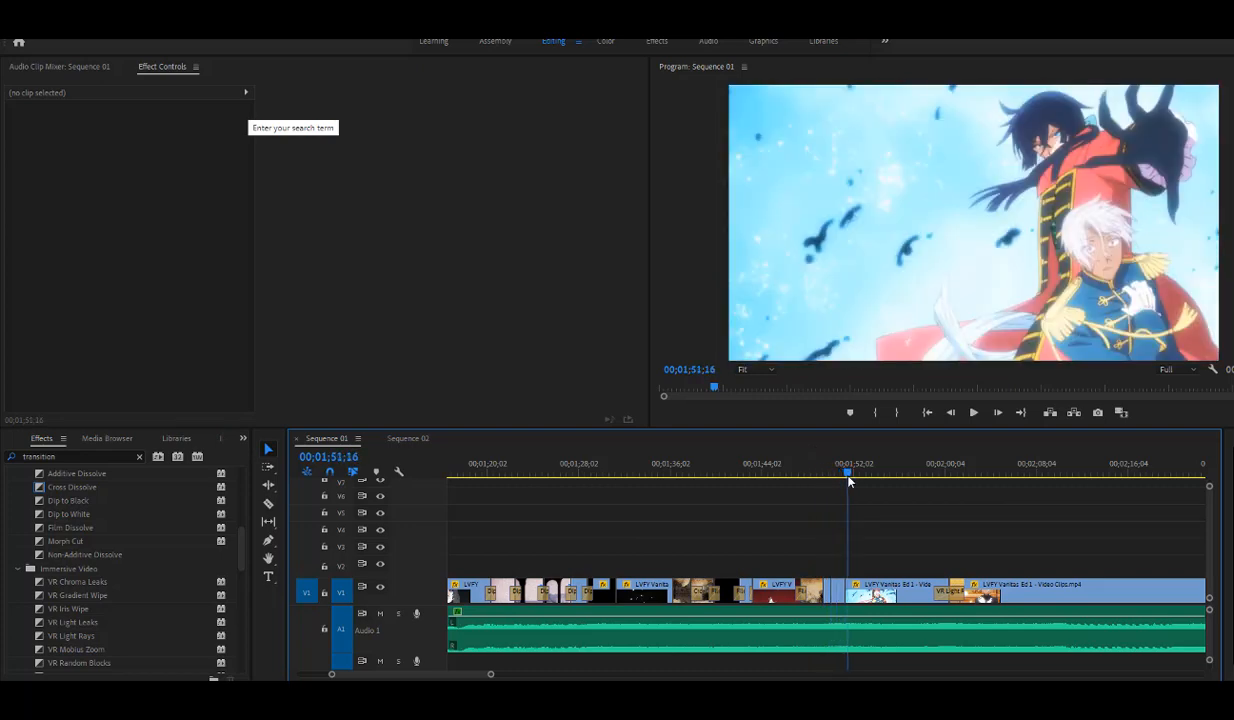
- Skim the later clips from 00;01;51;16 through 00;02;29;25 up to 00;03;02;03
left_click_drag(491, 675, 522, 677)
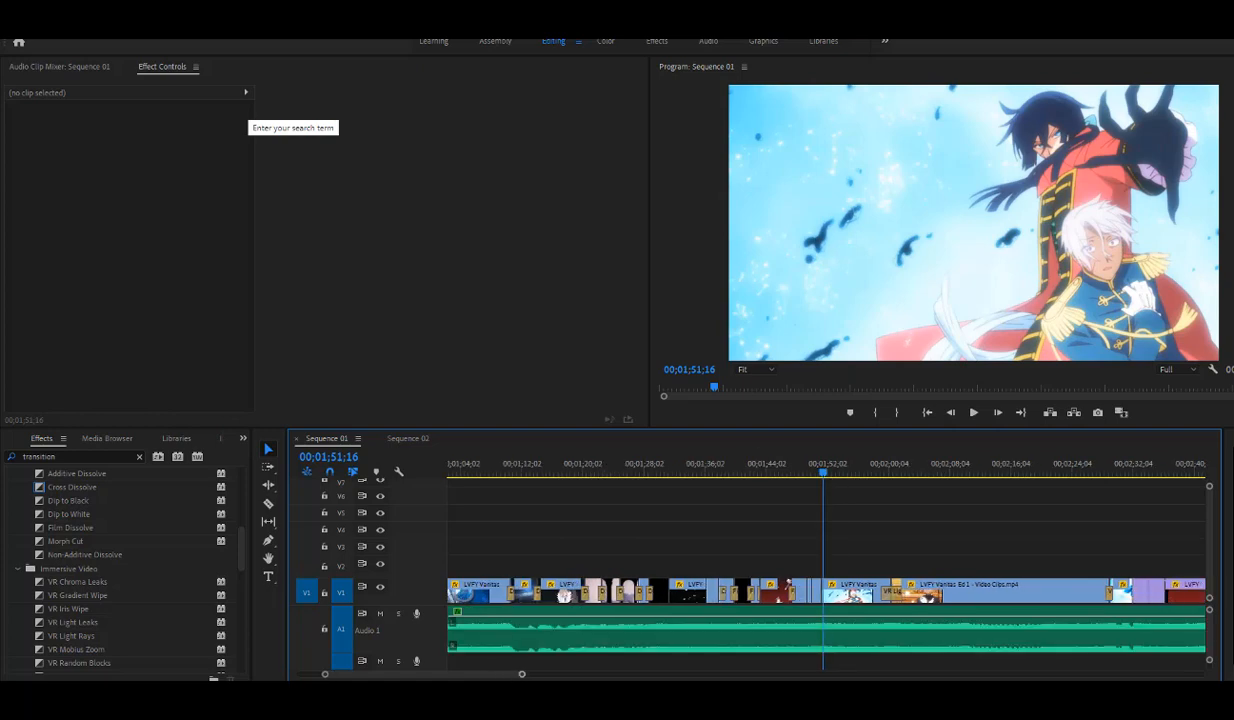
left_click_drag(845, 468, 1115, 472)
left_click_drag(522, 675, 616, 676)
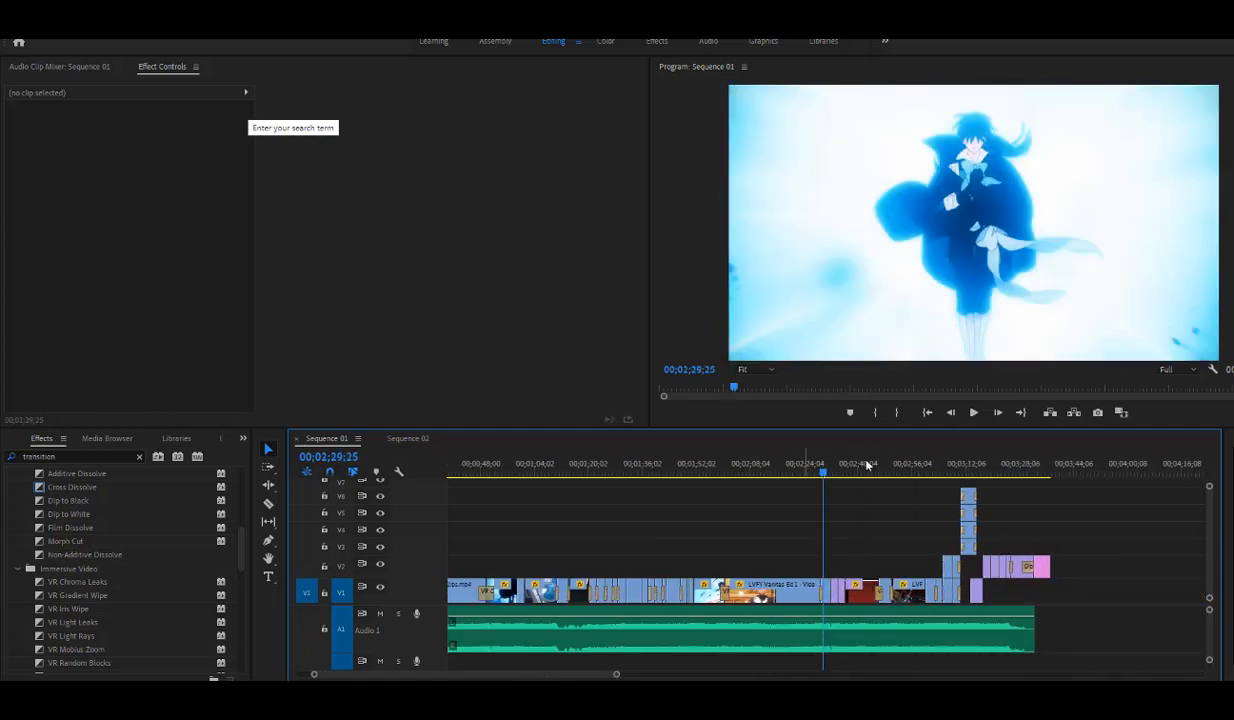
left_click_drag(880, 466, 934, 470)
- Go to the framed portrait shot at 00;03;07;24 and turn track V2 off and back on to compare its layers
left_click_drag(615, 674, 524, 675)
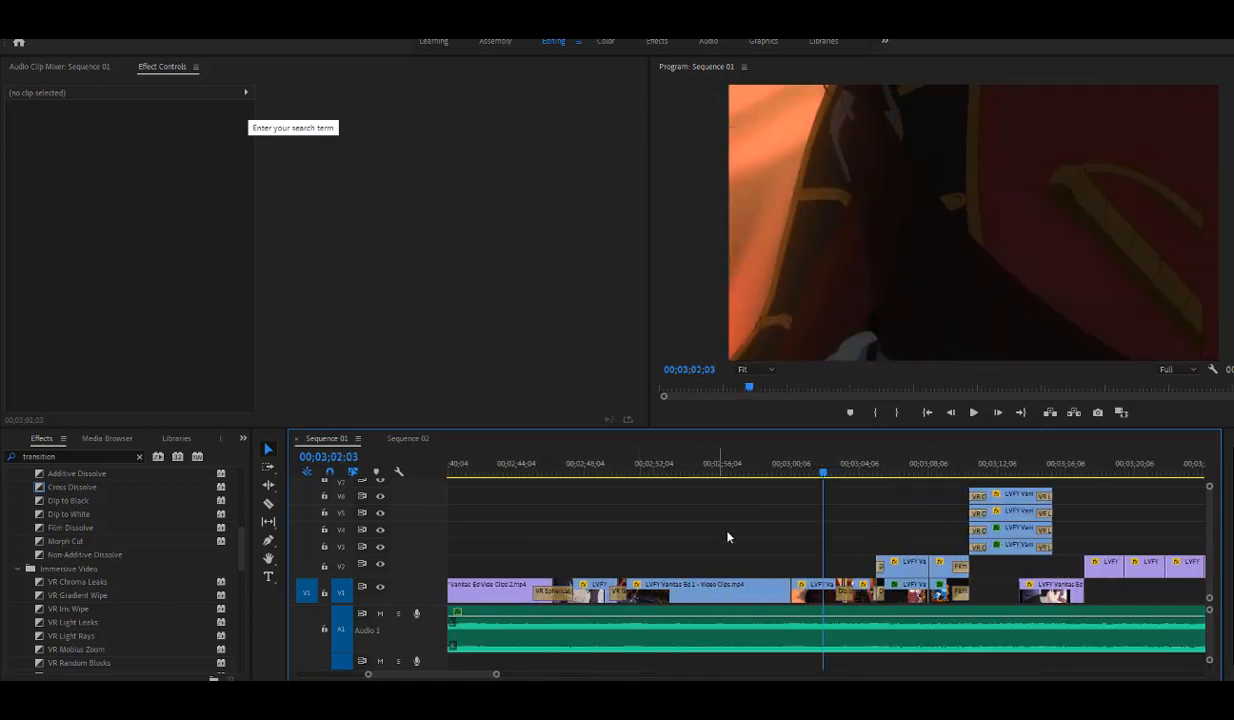
left_click(887, 468)
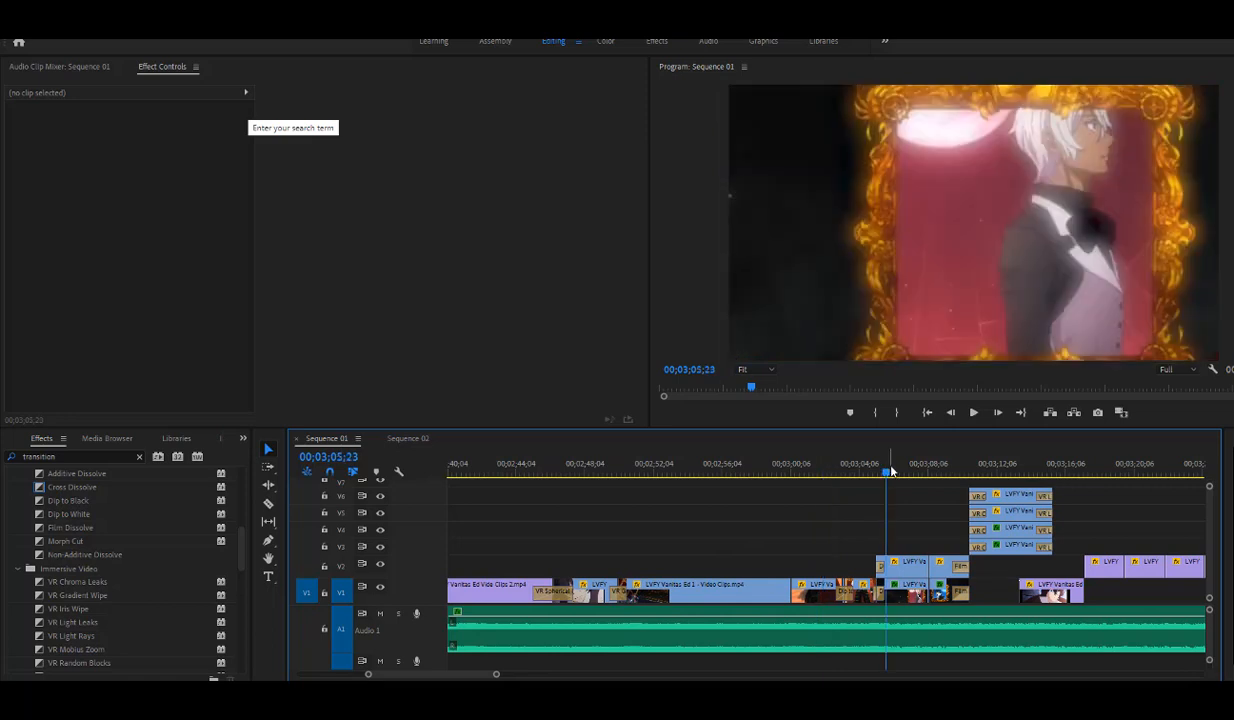
left_click_drag(890, 470, 923, 491)
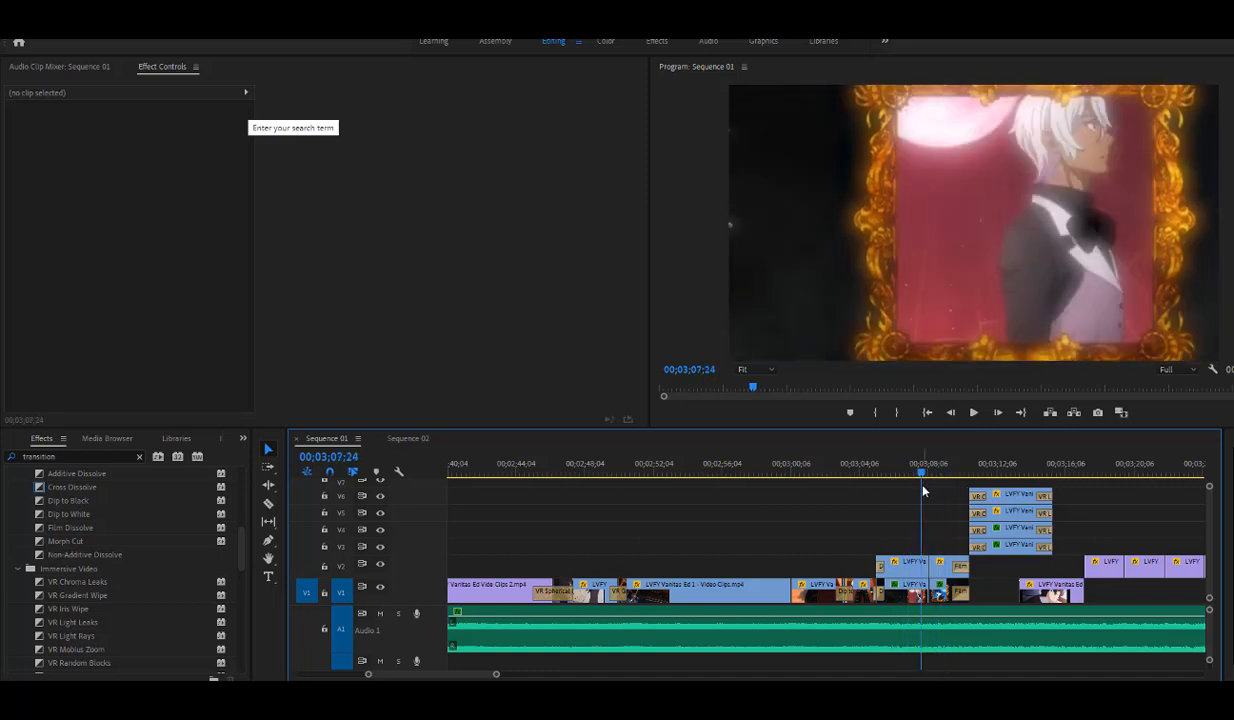
left_click(380, 565)
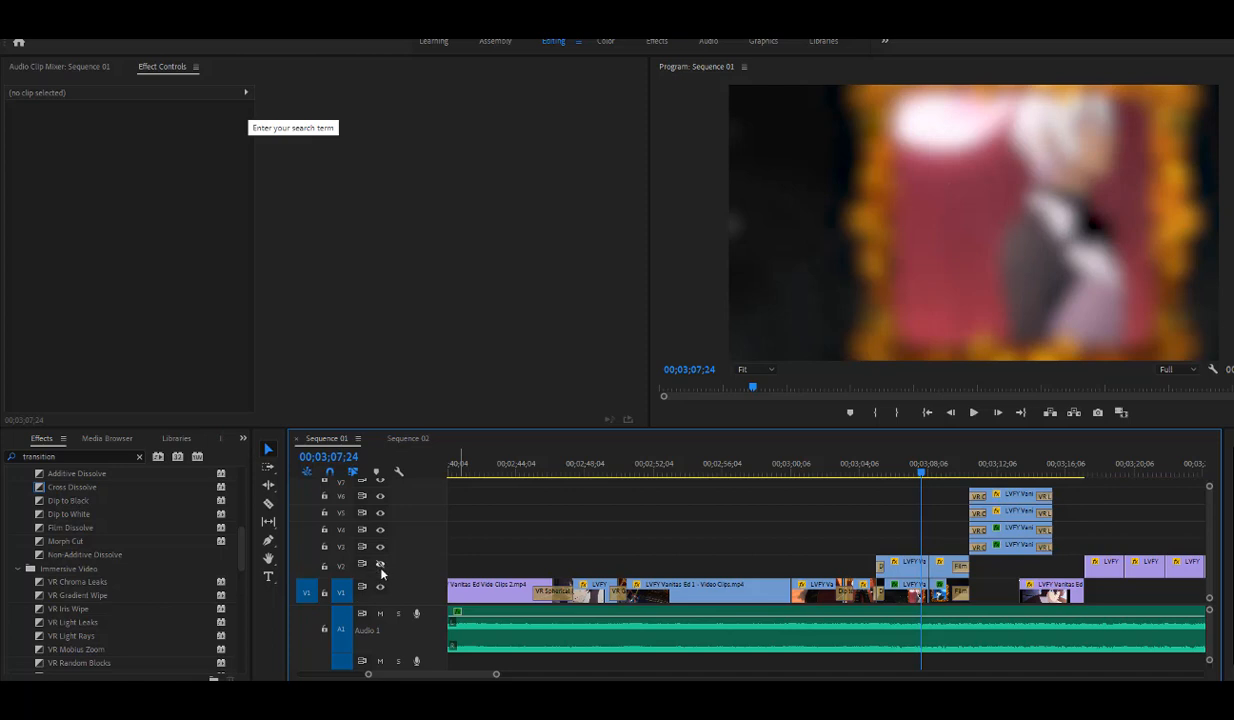
left_click(380, 565)
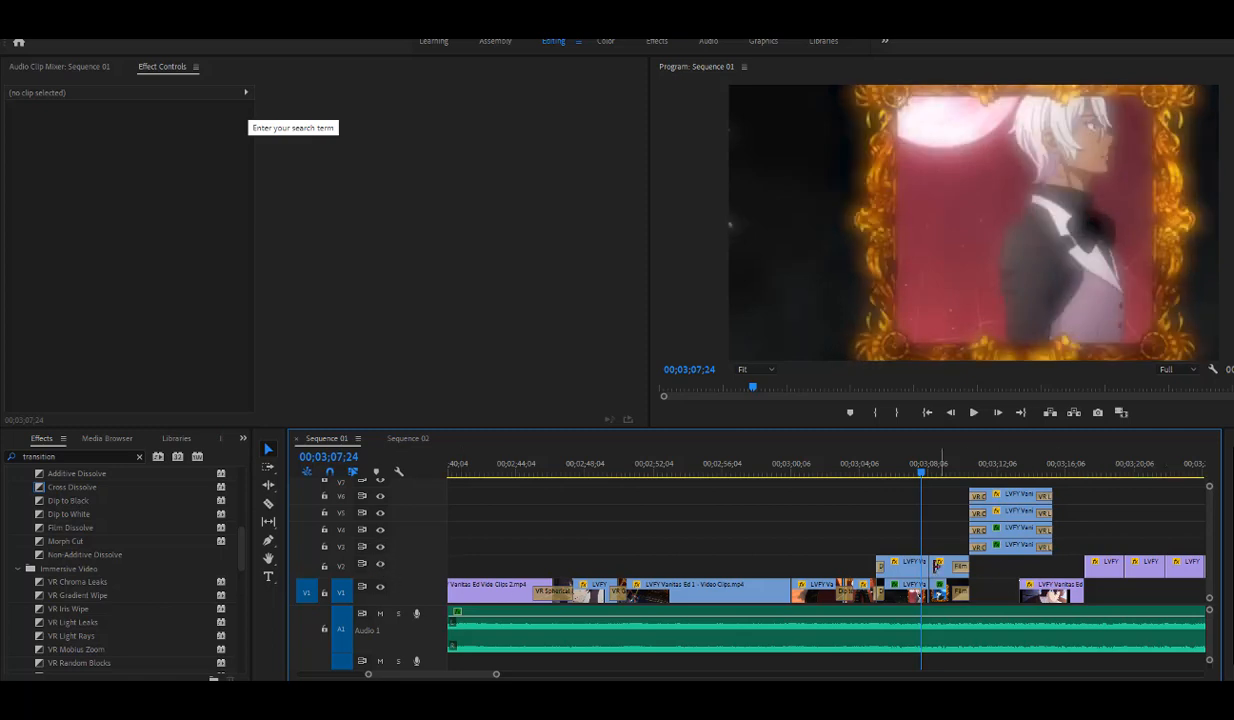
- Compare the opacity of the framed portrait clip on V2 with the Gaussian Blur on the clip beneath it on V1
left_click(890, 566)
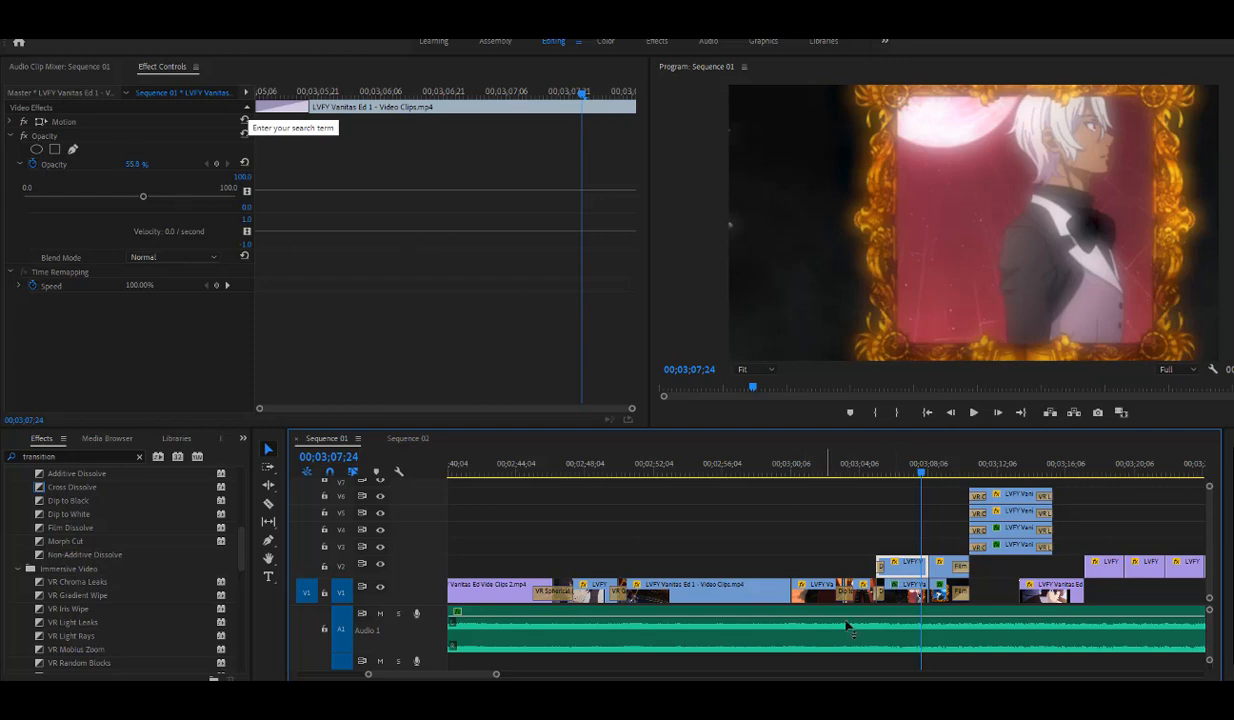
left_click(900, 590)
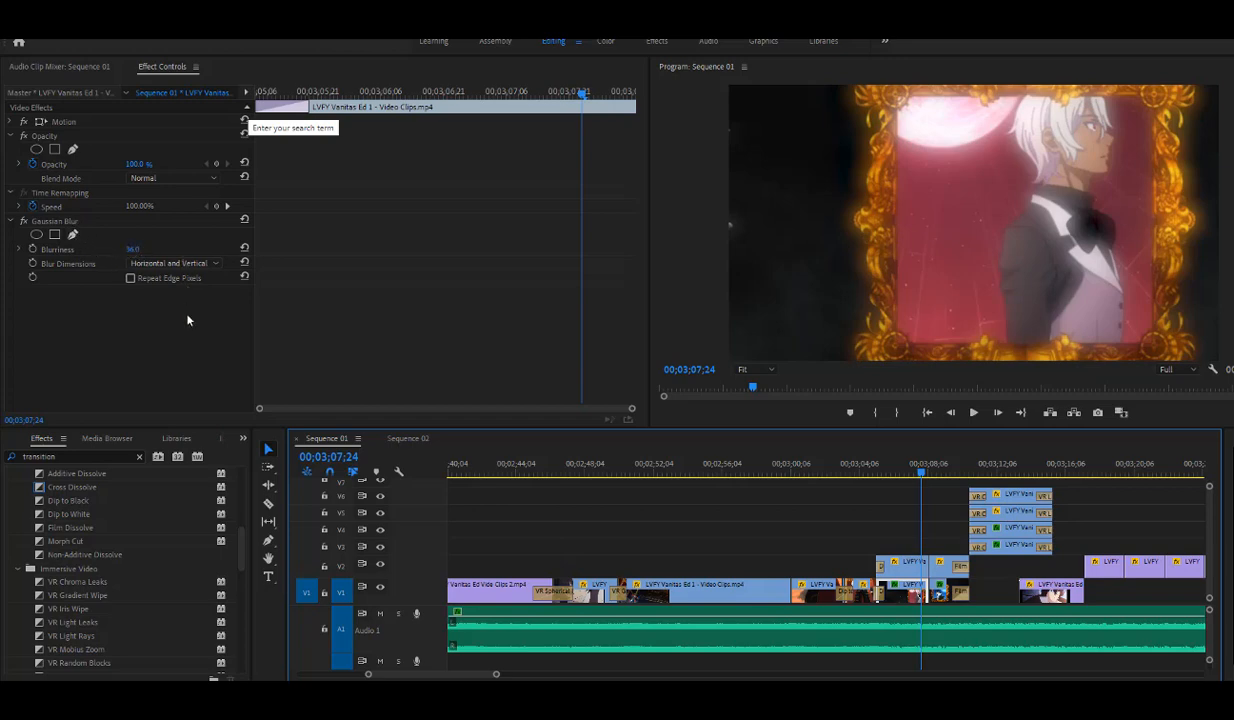
left_click(892, 565)
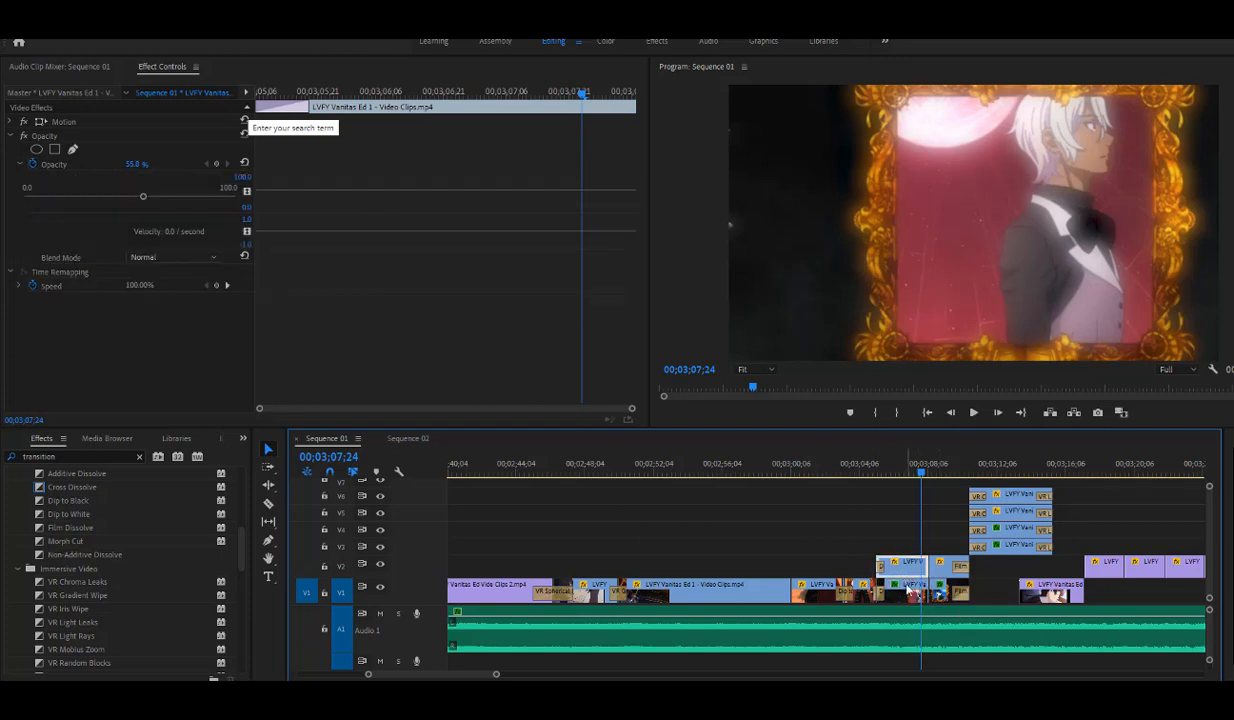
left_click(903, 596)
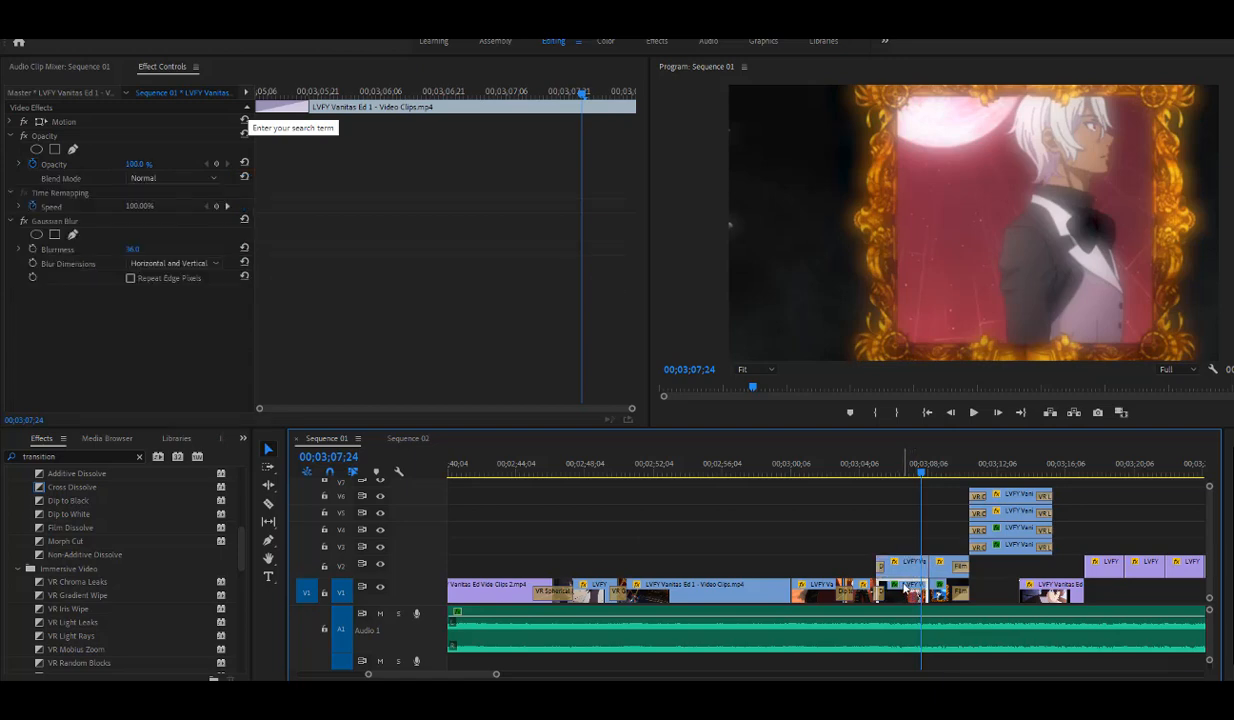
left_click(910, 571)
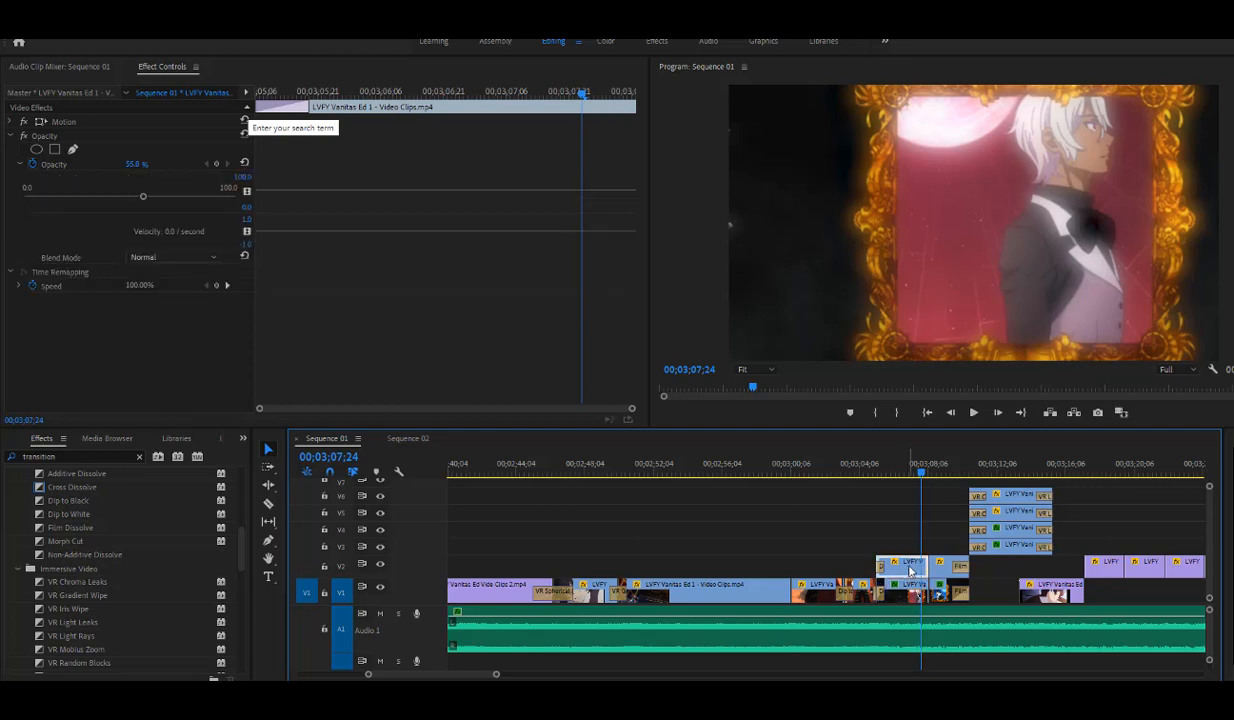
left_click(912, 589)
left_click(909, 573)
- Scrub to the stacked V3–V6 clips at 00;03;13;04, then go back to 00;02;56;16
left_click_drag(921, 475, 1013, 496)
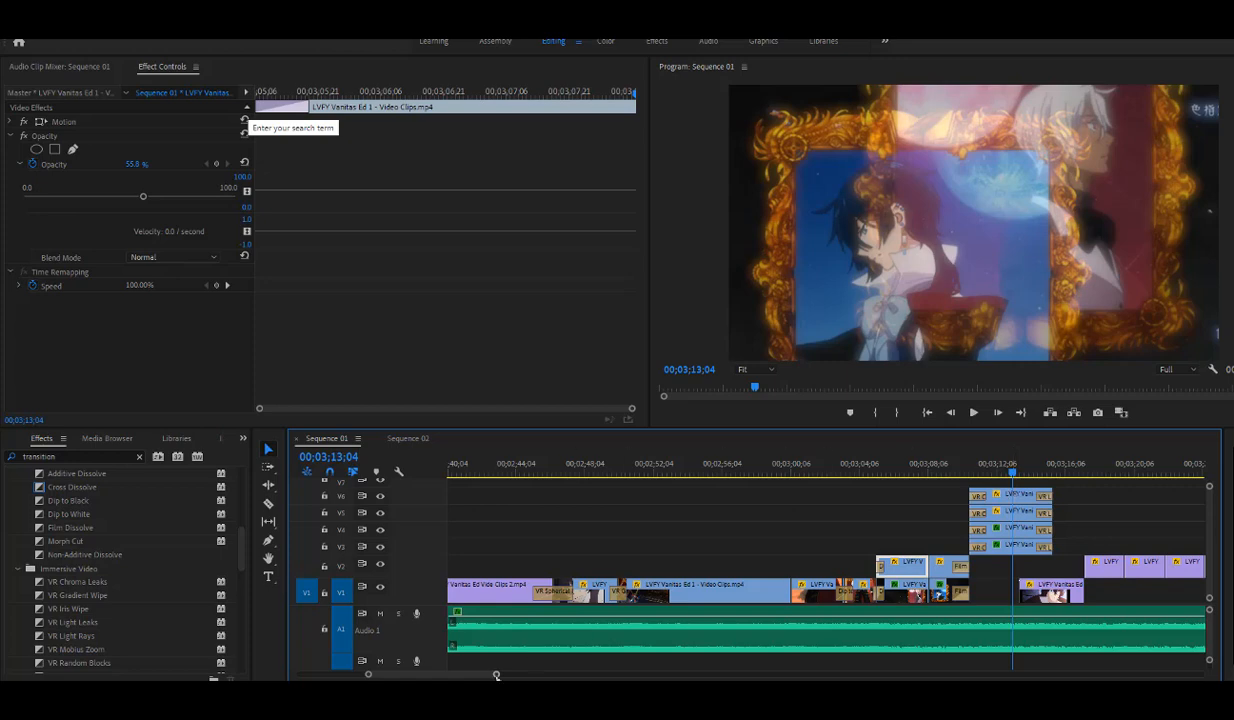
left_click_drag(496, 676, 534, 675)
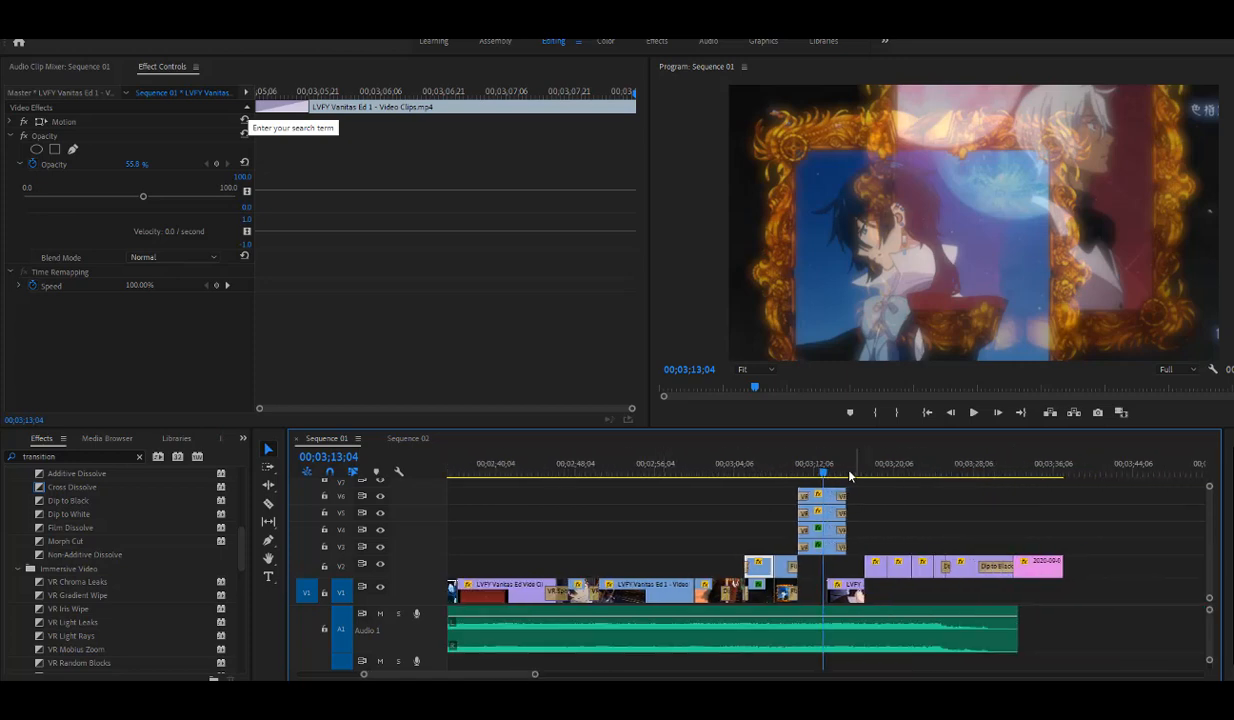
left_click_drag(849, 474, 660, 537)
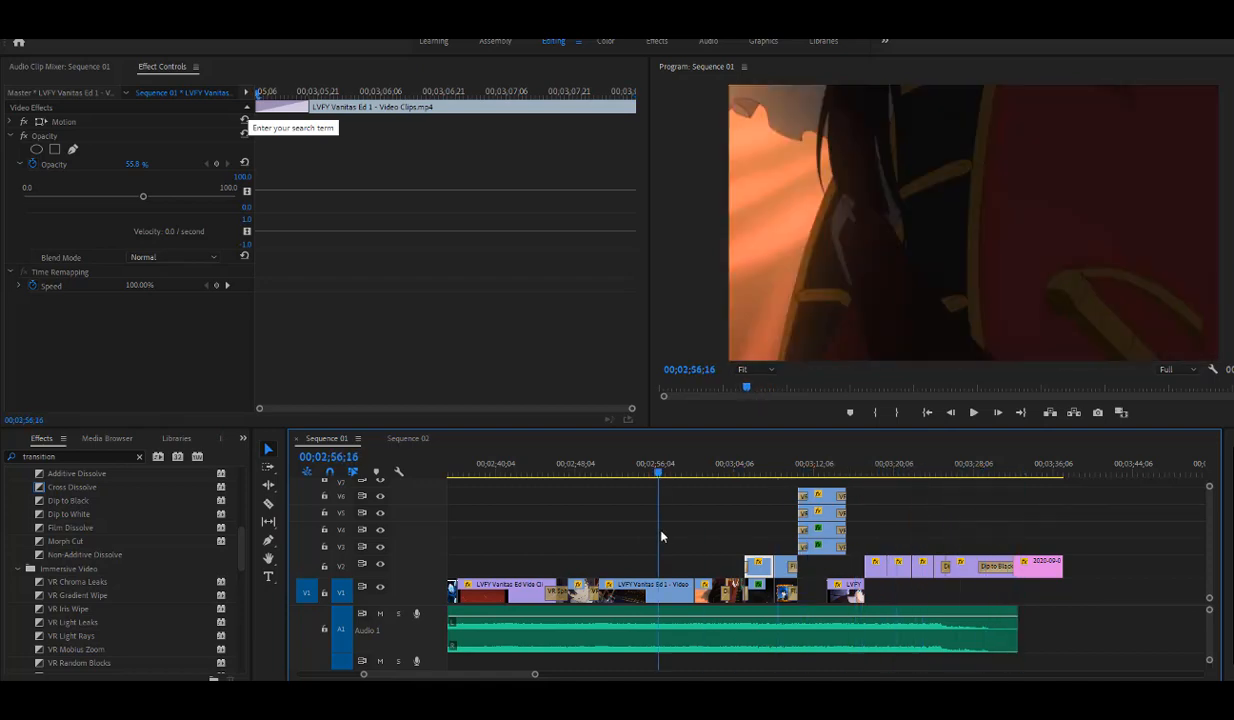
- Display the whole sequence, return to 00;00;00;00, then view the closing Thanks For Watching card at 00;03;33;29
left_click_drag(534, 675, 701, 675)
left_click_drag(704, 463, 420, 508)
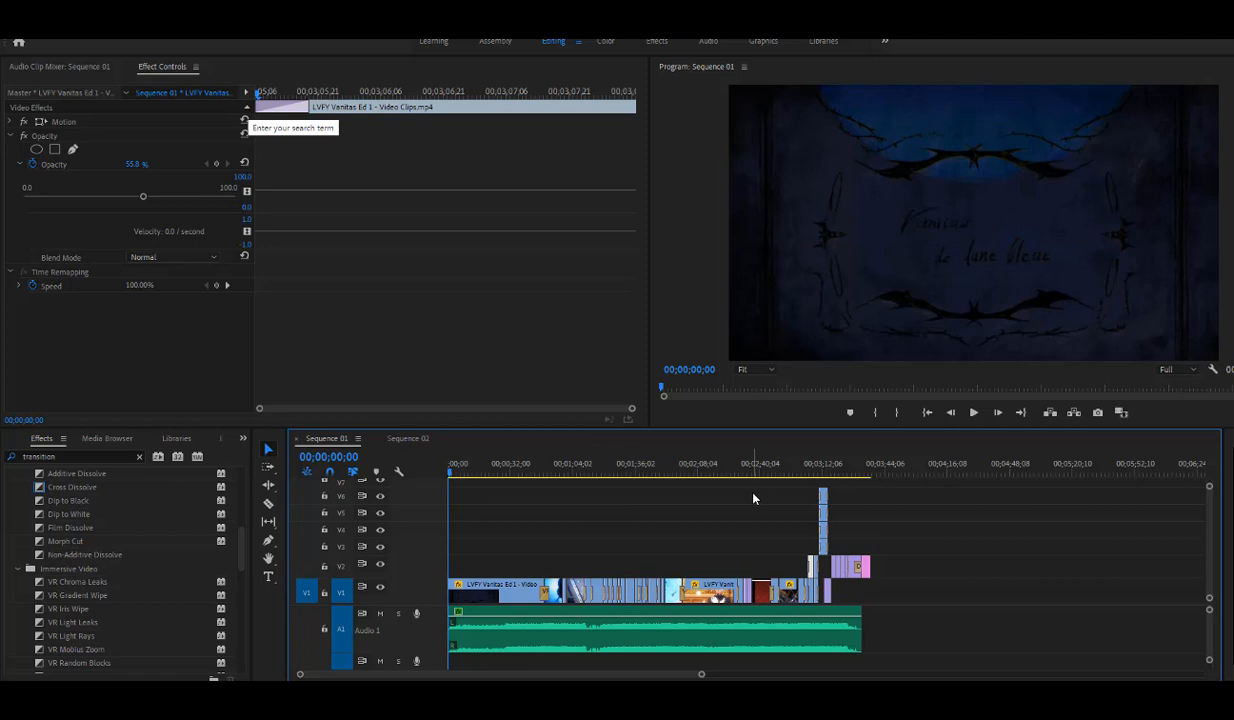
left_click(876, 476)
left_click_drag(877, 475, 866, 474)
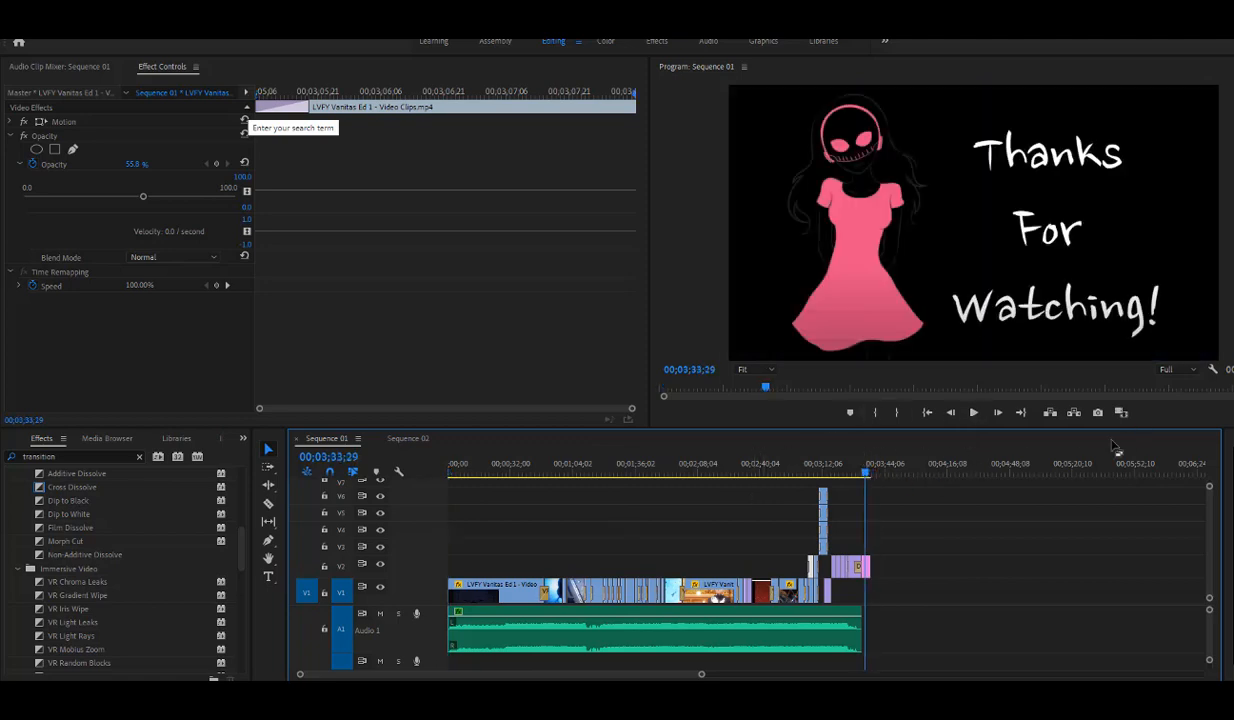